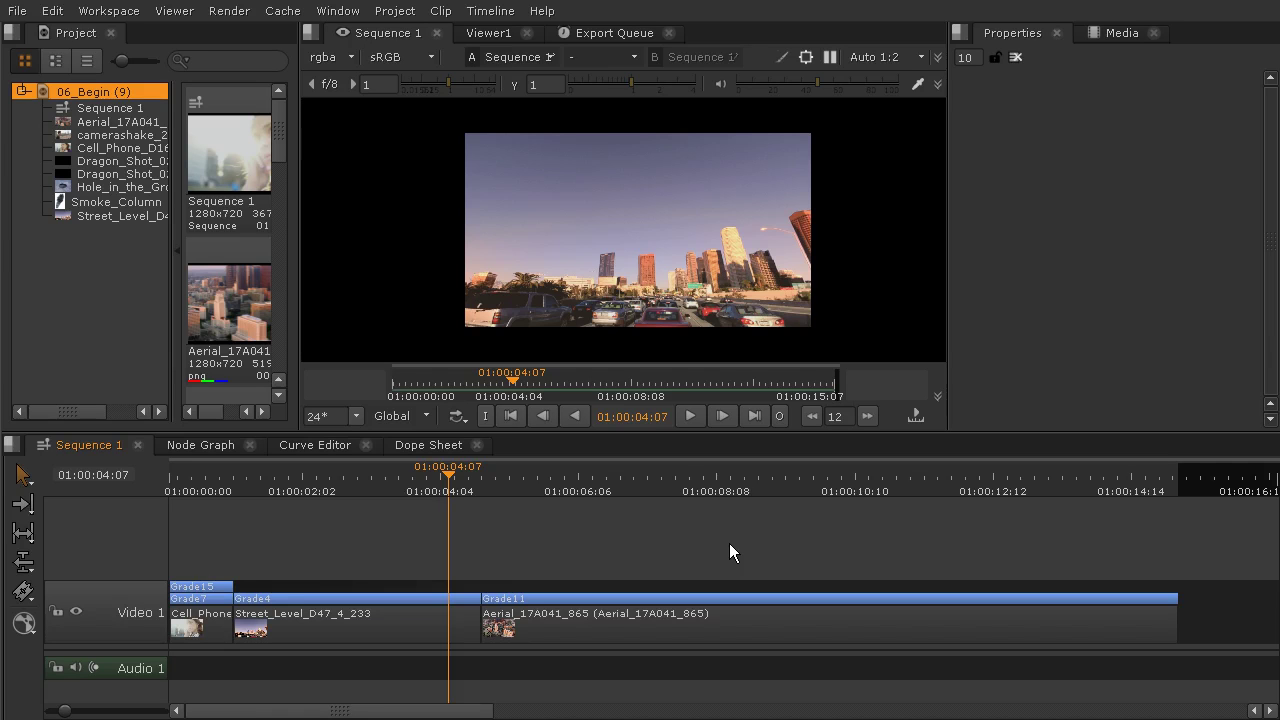
# - Scrub the playhead forward to the aerial city clip at 01:00:08:01
pyautogui.moveTo(486, 480); pyautogui.dragTo(708, 570)
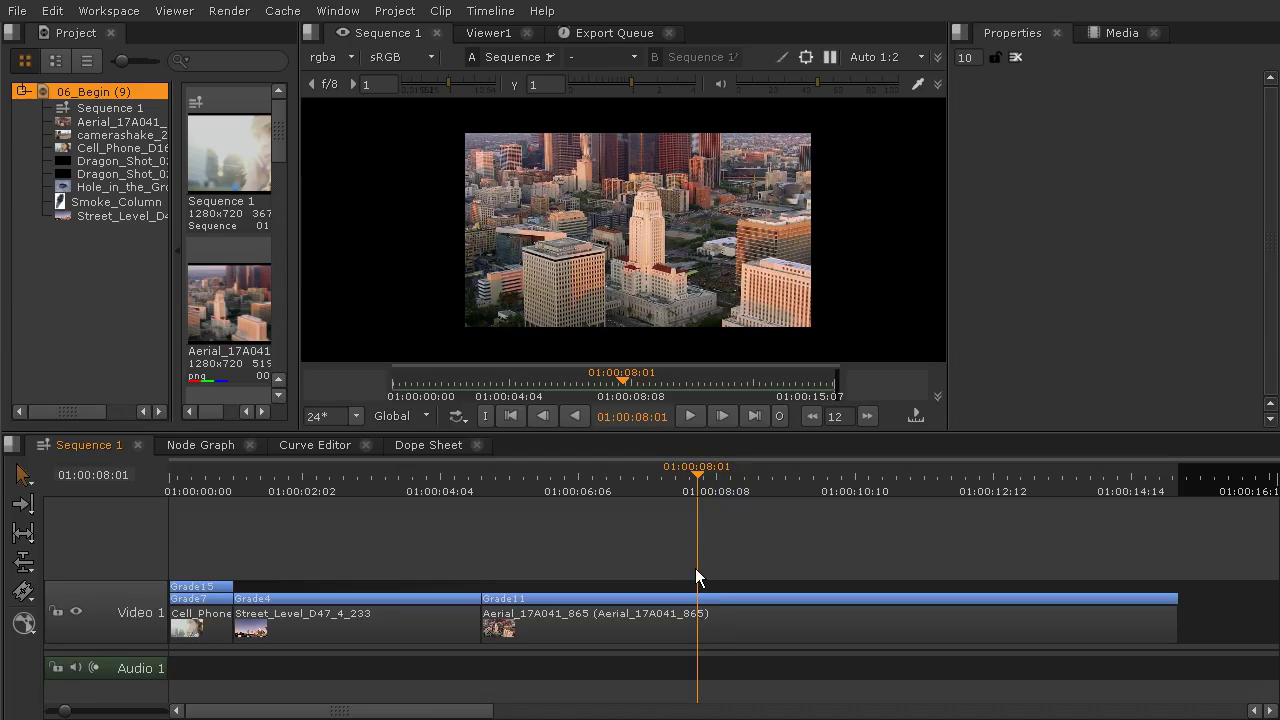
# - Enable annotation mode, create a Current Frame annotation, and choose the Paint Brush
pyautogui.click(781, 57)
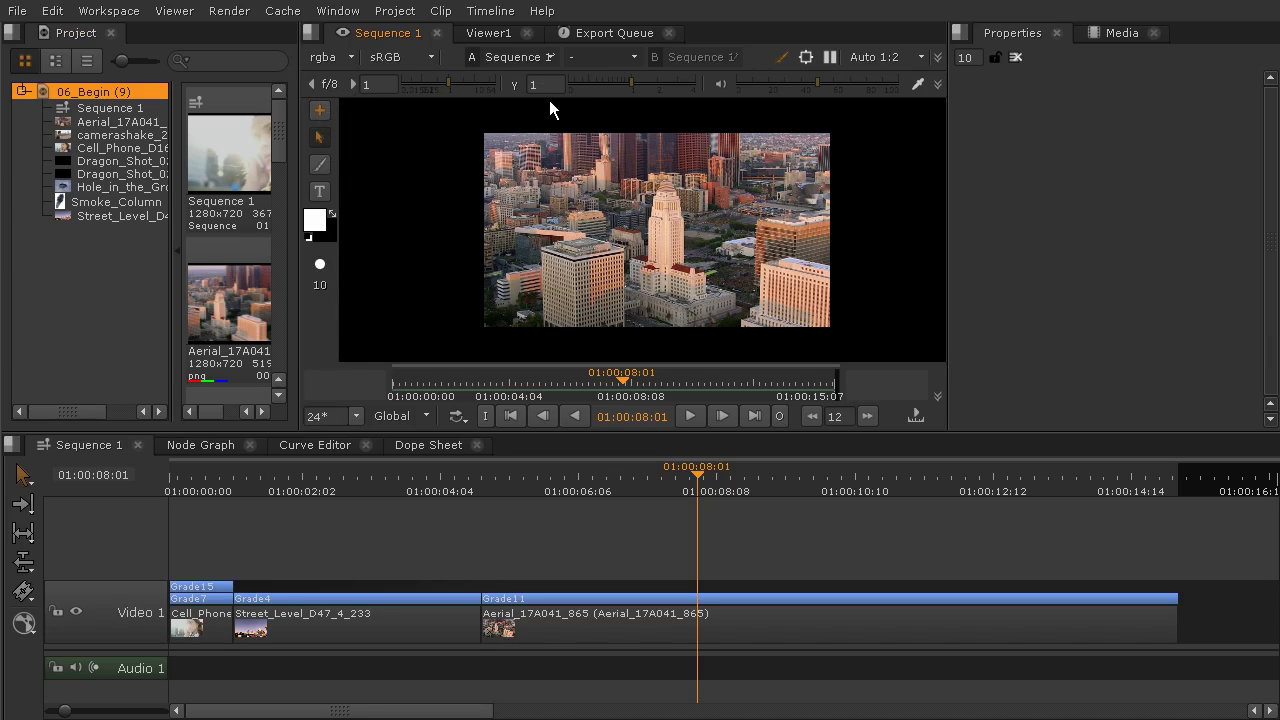
pyautogui.click(322, 109)
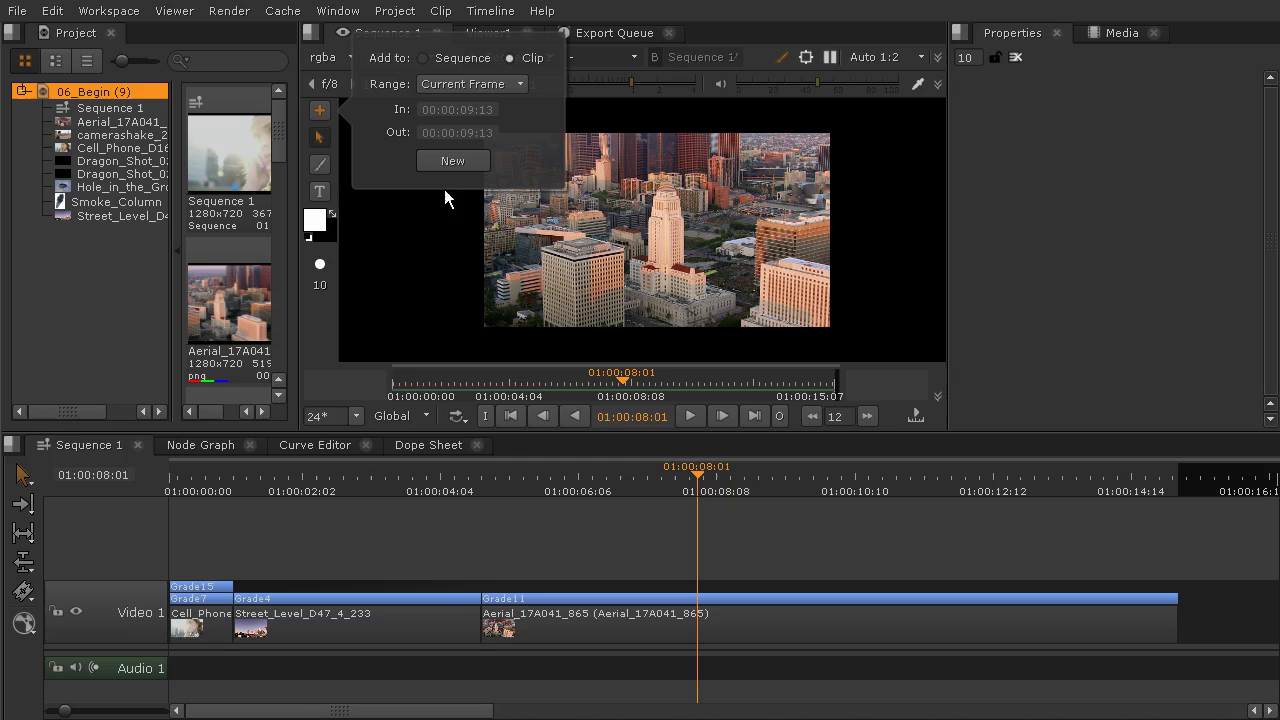
pyautogui.click(489, 88)
pyautogui.click(383, 140)
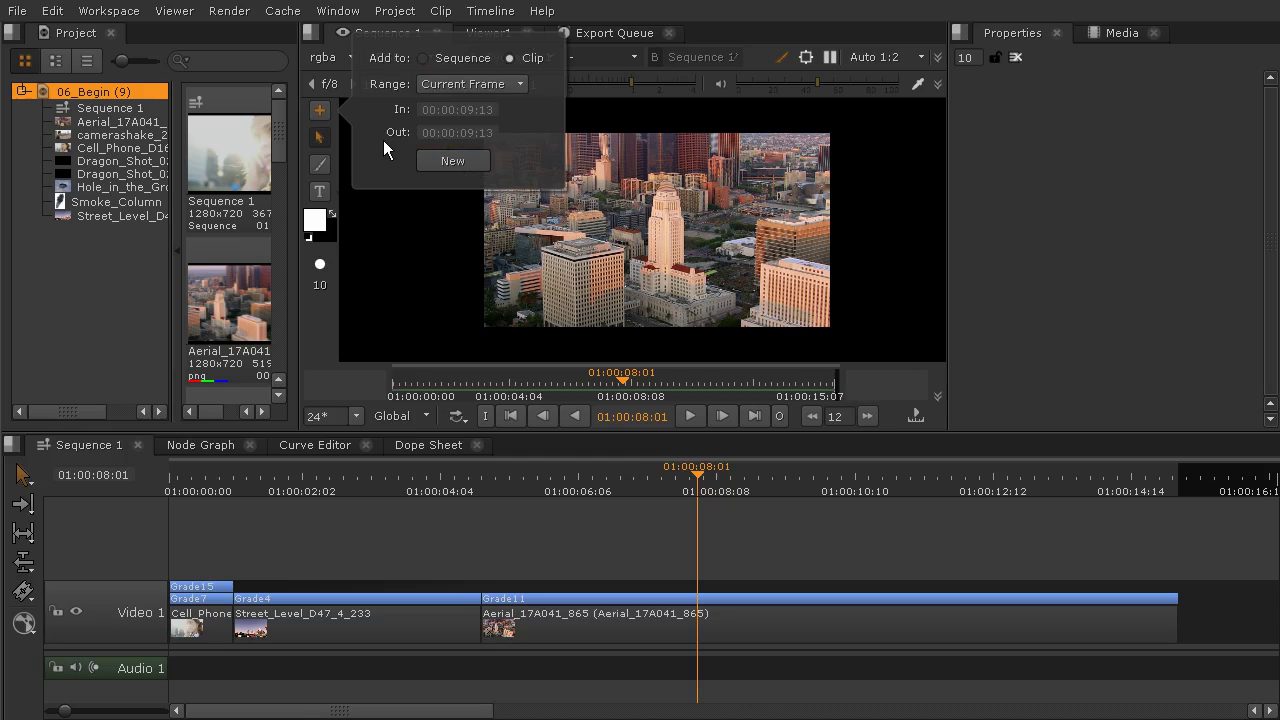
pyautogui.click(435, 236)
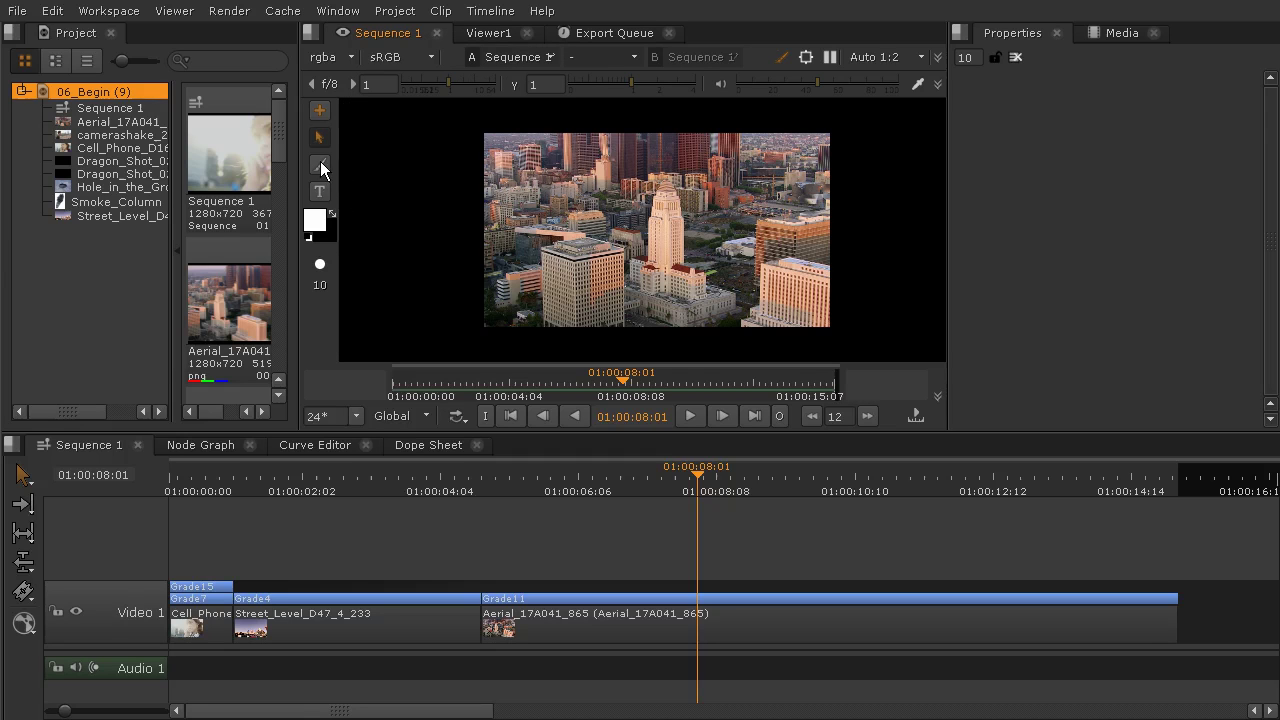
pyautogui.click(320, 166)
# - Circle the clearing beside the tower and type the note 'add the fire in this clearing'
pyautogui.moveTo(706, 225)
pyautogui.mouseDown()
pyautogui.moveTo(686, 233)
pyautogui.moveTo(706, 226)
pyautogui.mouseUp()
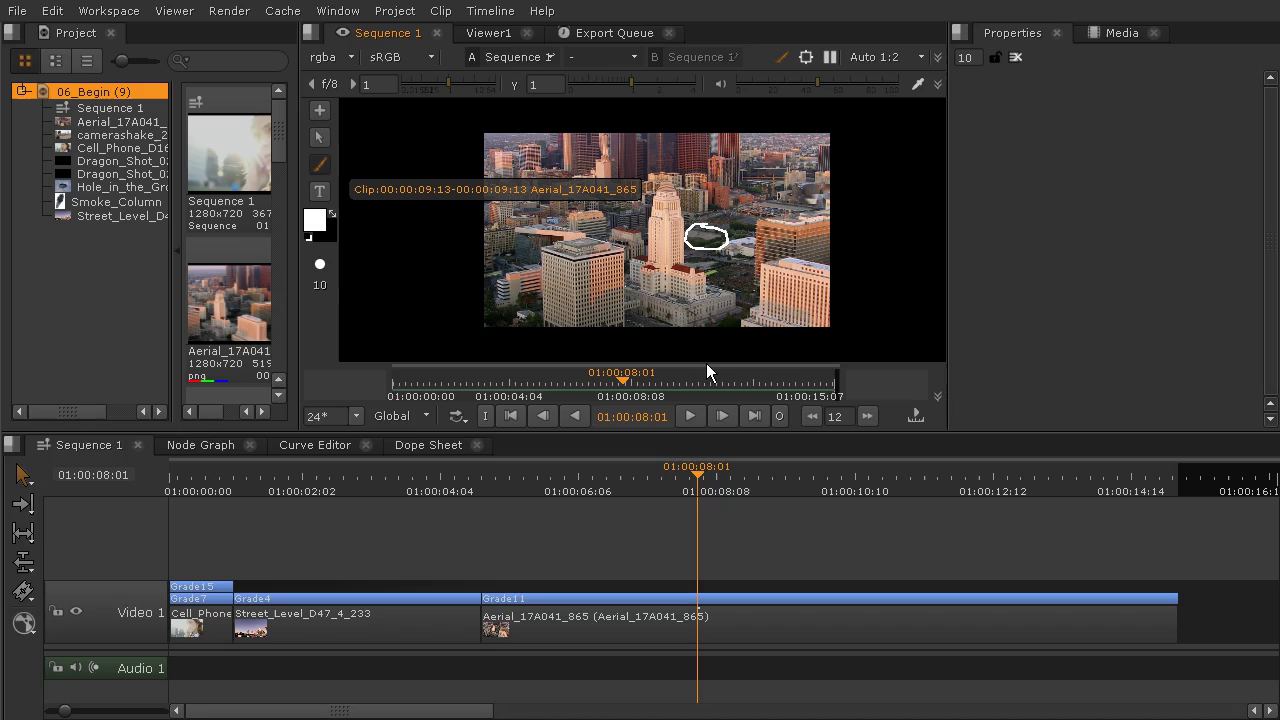
pyautogui.click(325, 199)
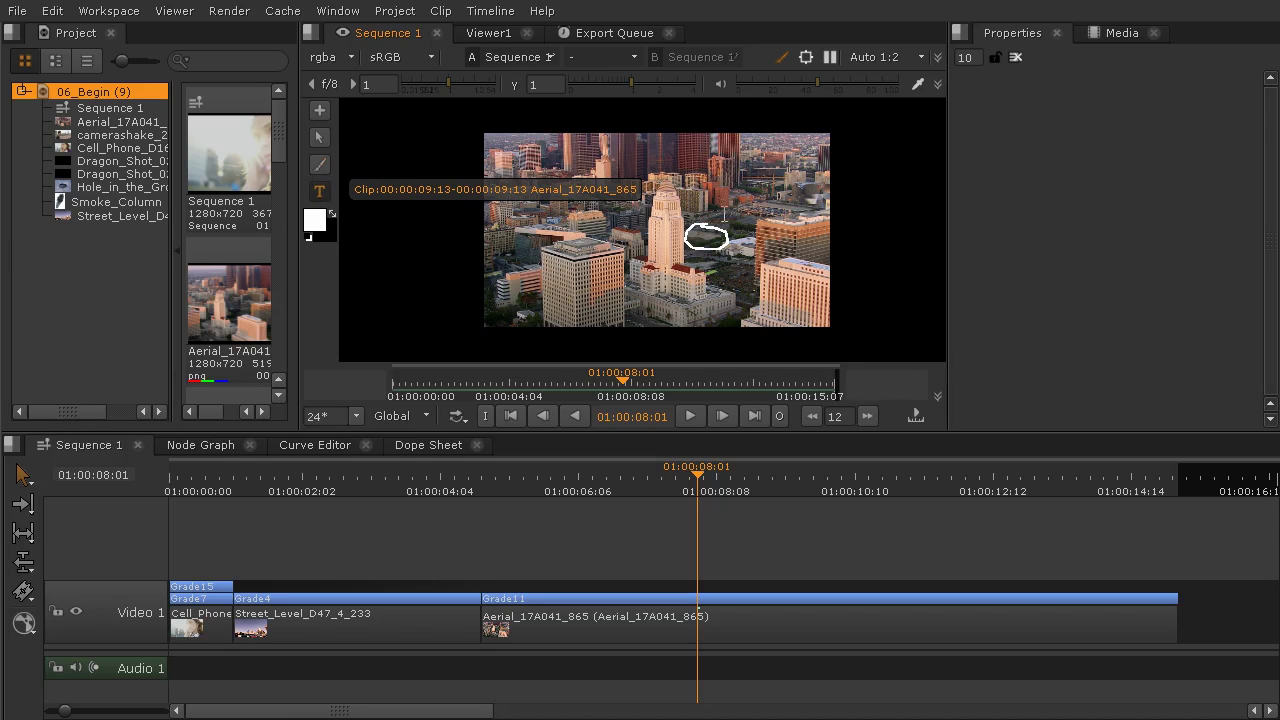
pyautogui.scroll(2, 724, 213)
pyautogui.scroll(1, 724, 213)
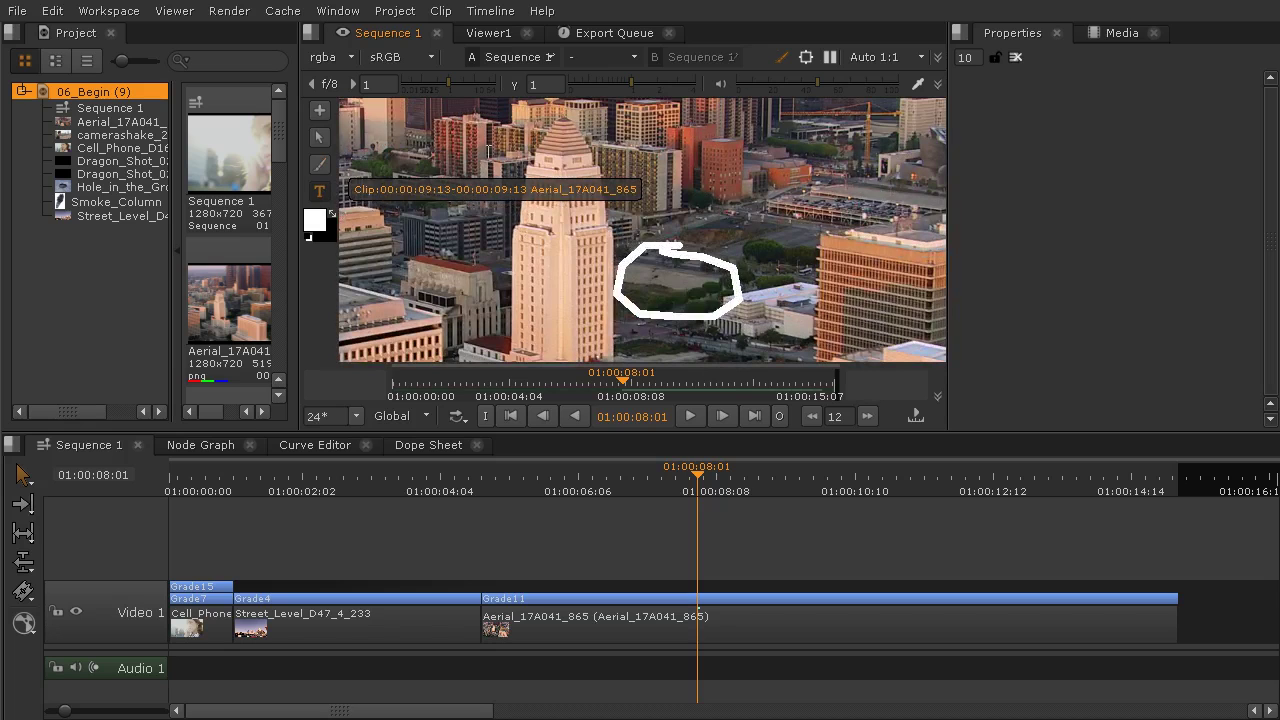
pyautogui.click(736, 139)
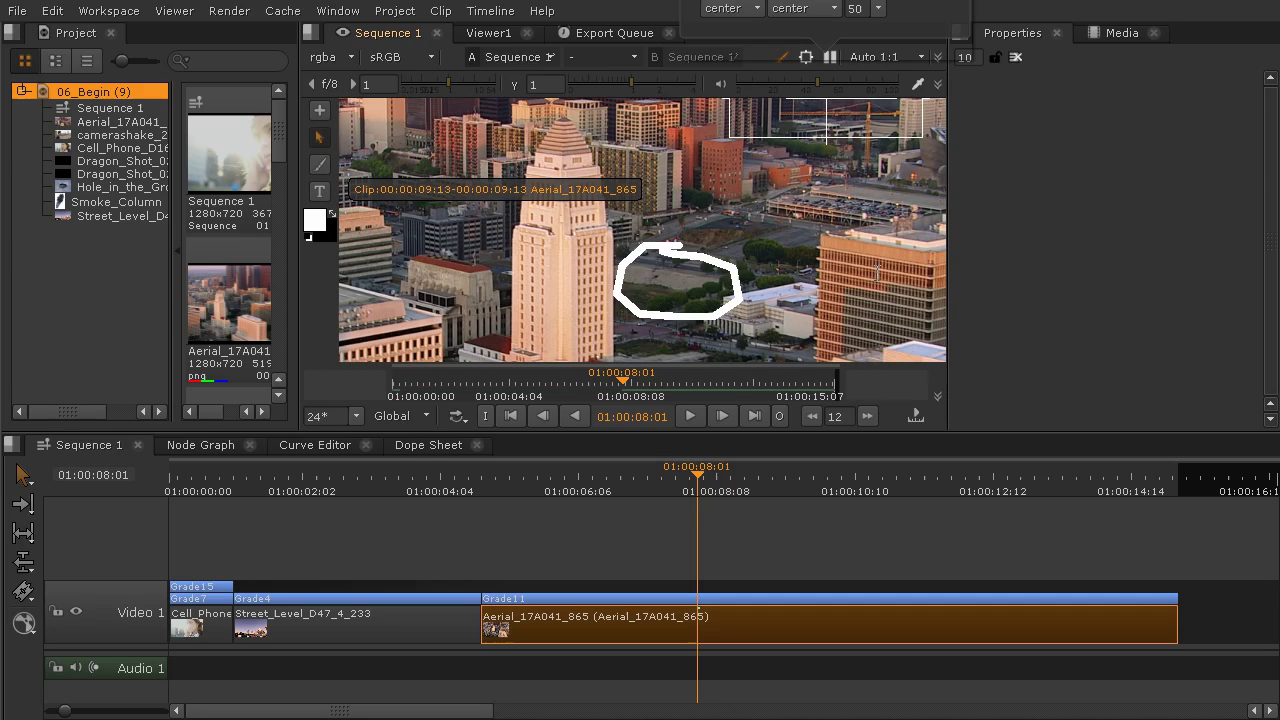
pyautogui.write('add the f')
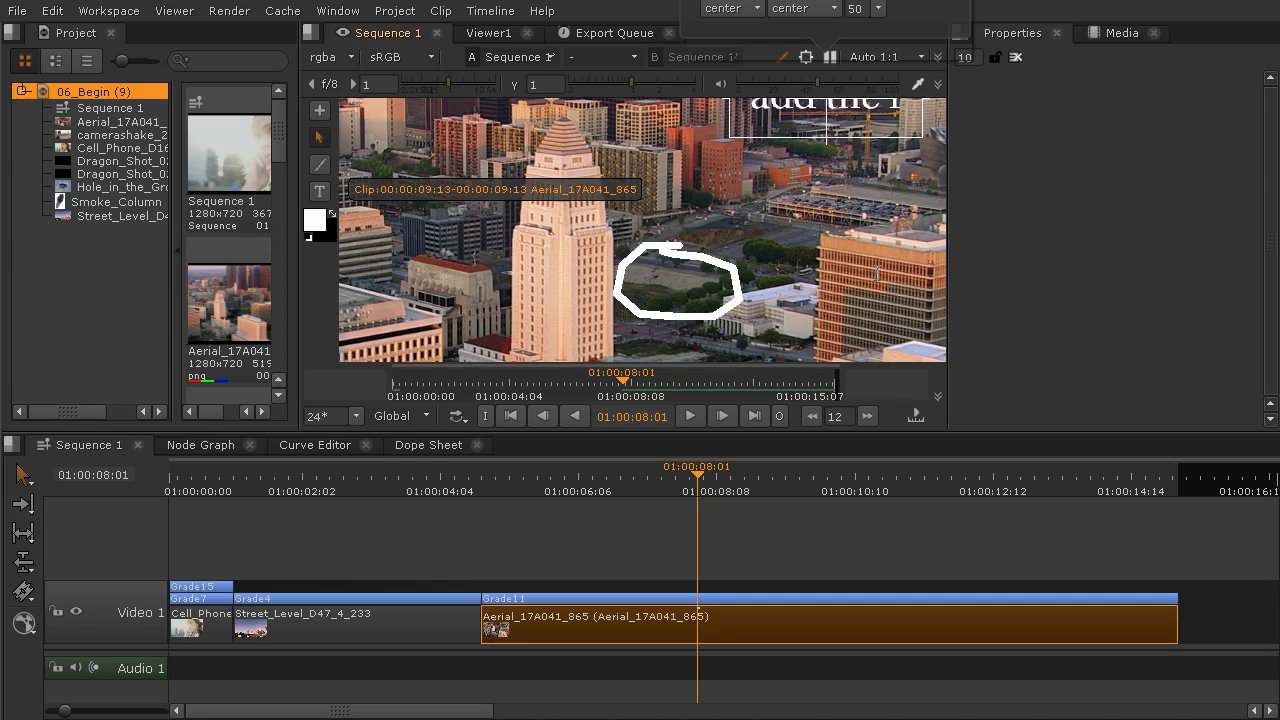
pyautogui.write('ire in this')
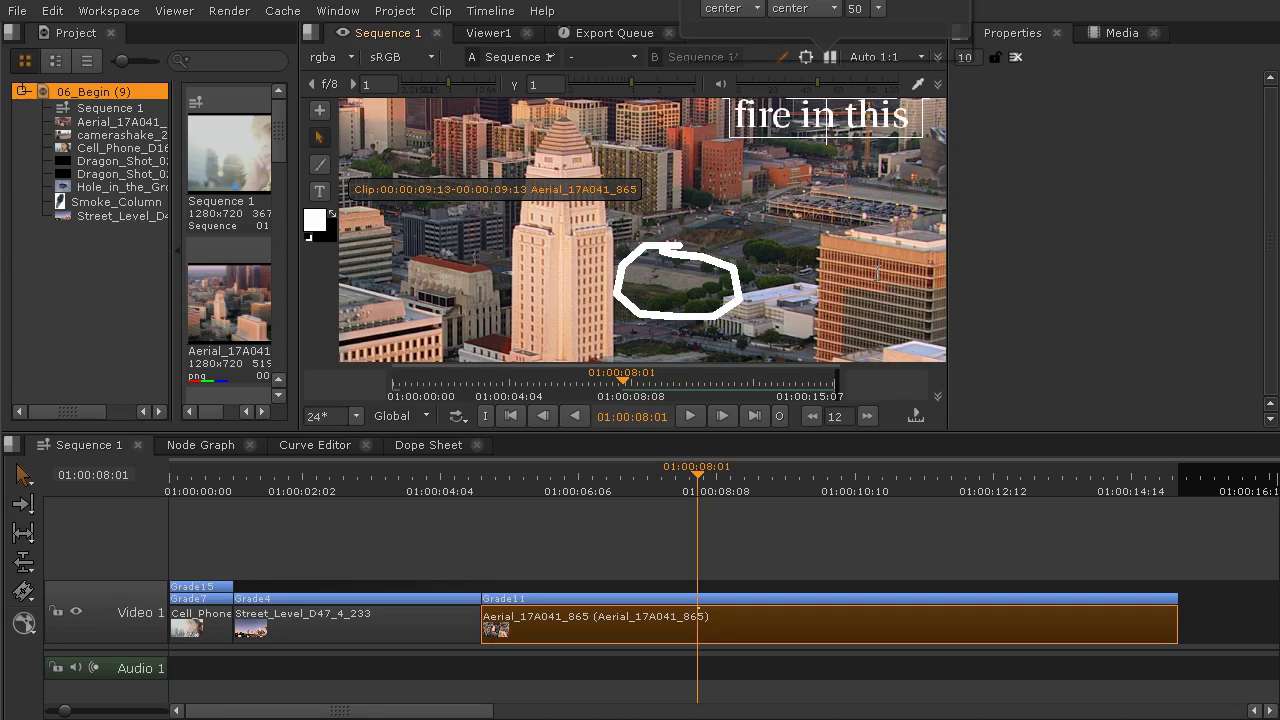
pyautogui.write(' clearing')
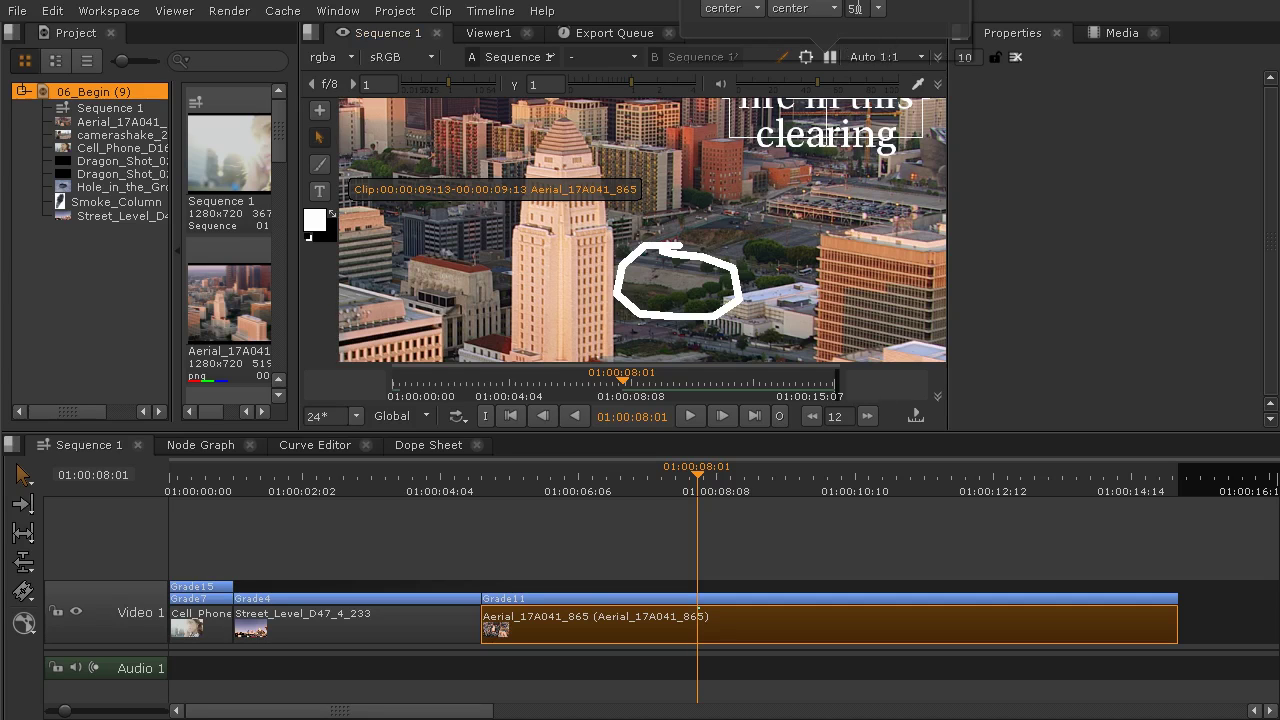
# - Set the note to font size 36, left-aligned, then zoom the viewer out
pyautogui.click(878, 8)
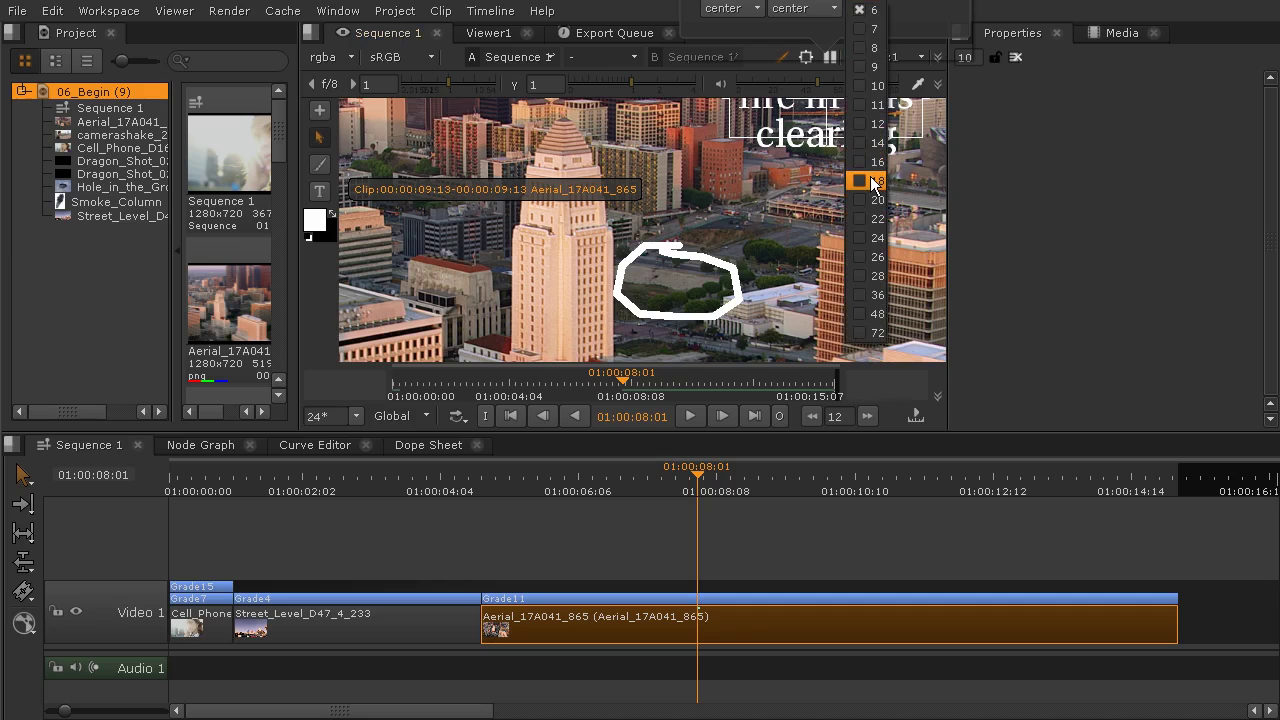
pyautogui.click(877, 298)
pyautogui.click(733, 8)
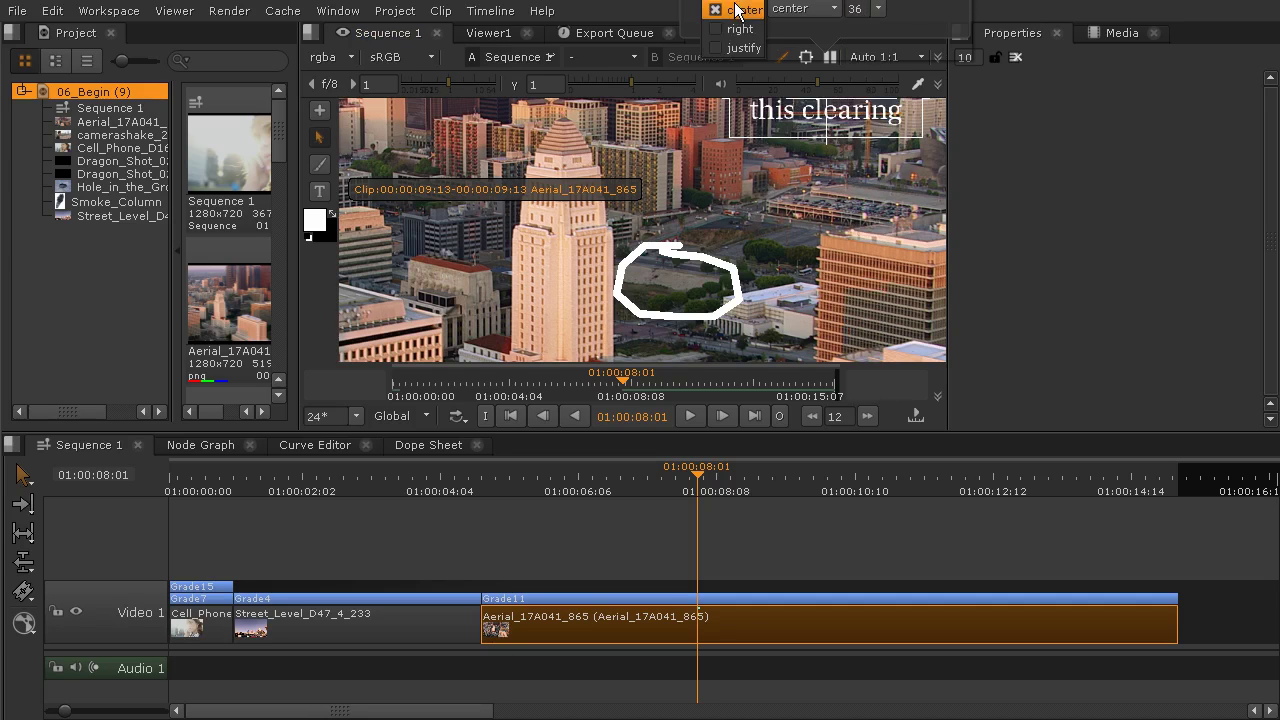
pyautogui.click(728, 9)
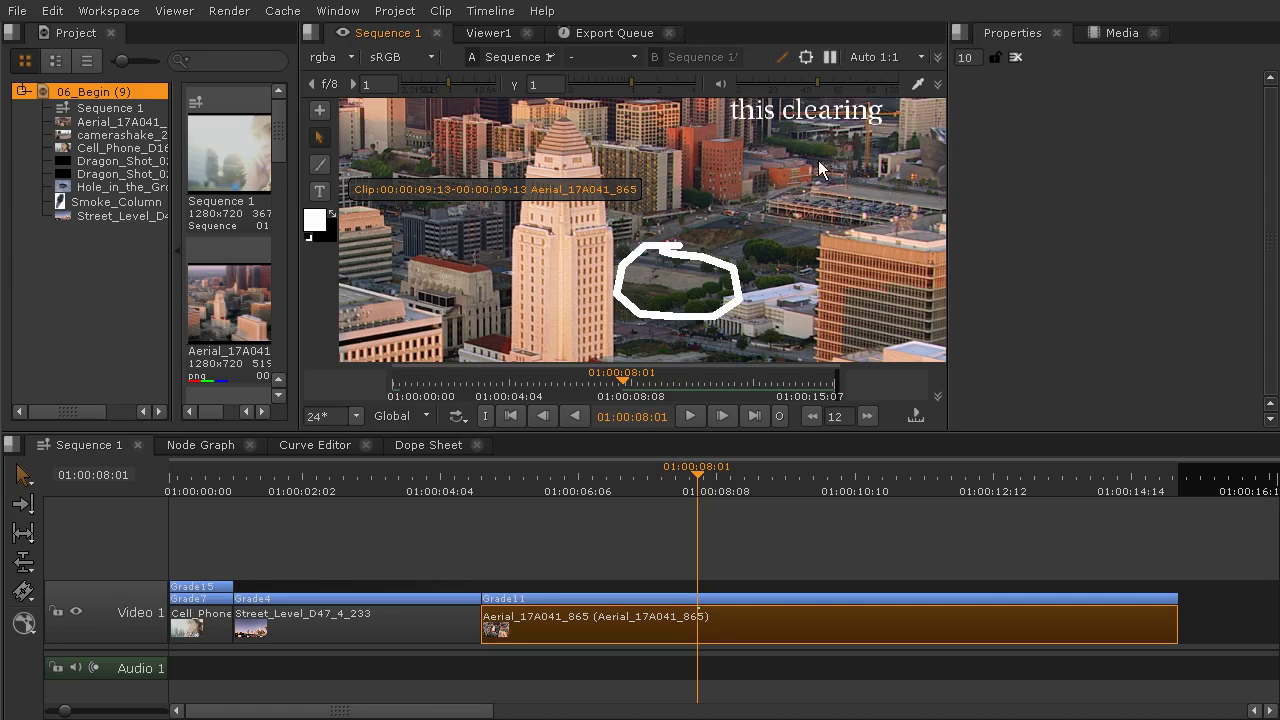
pyautogui.moveTo(826, 97); pyautogui.dragTo(773, 205)
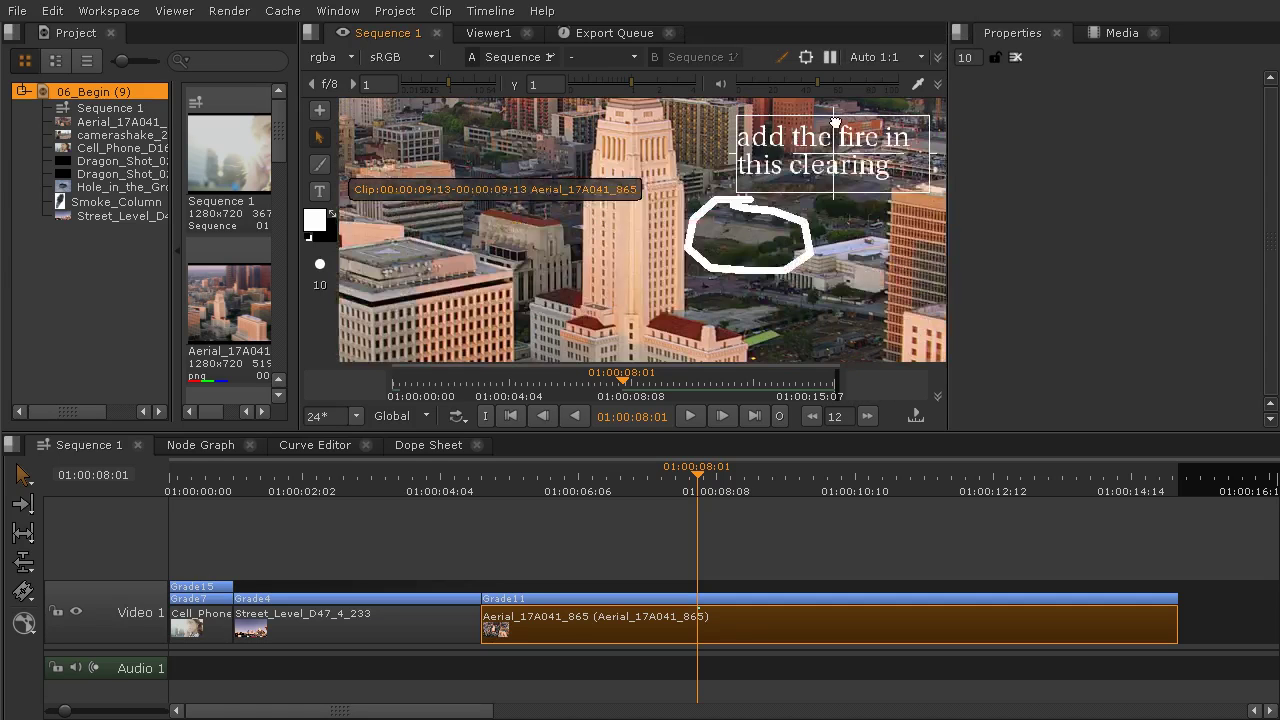
pyautogui.click(822, 141)
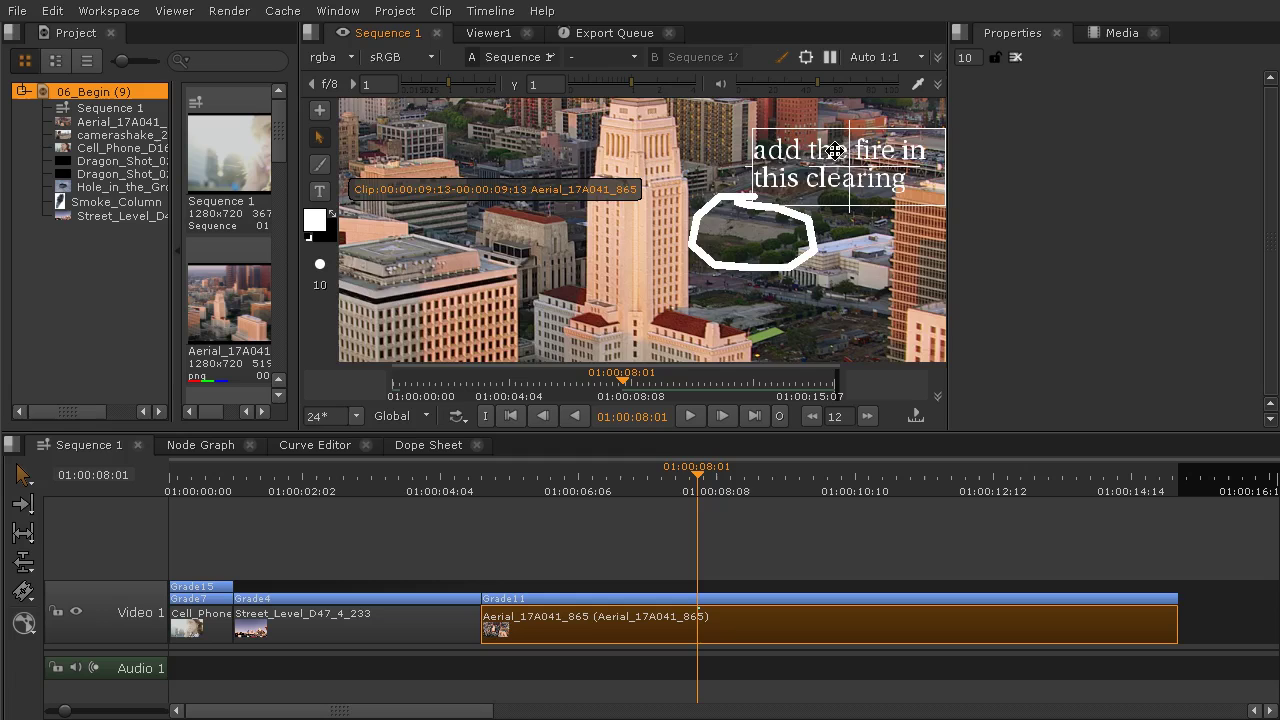
pyautogui.press('-')
# - Deselect the note, zoom the timeline in, and scrub around 01:00:08:01 on the aerial clip
pyautogui.click(772, 240)
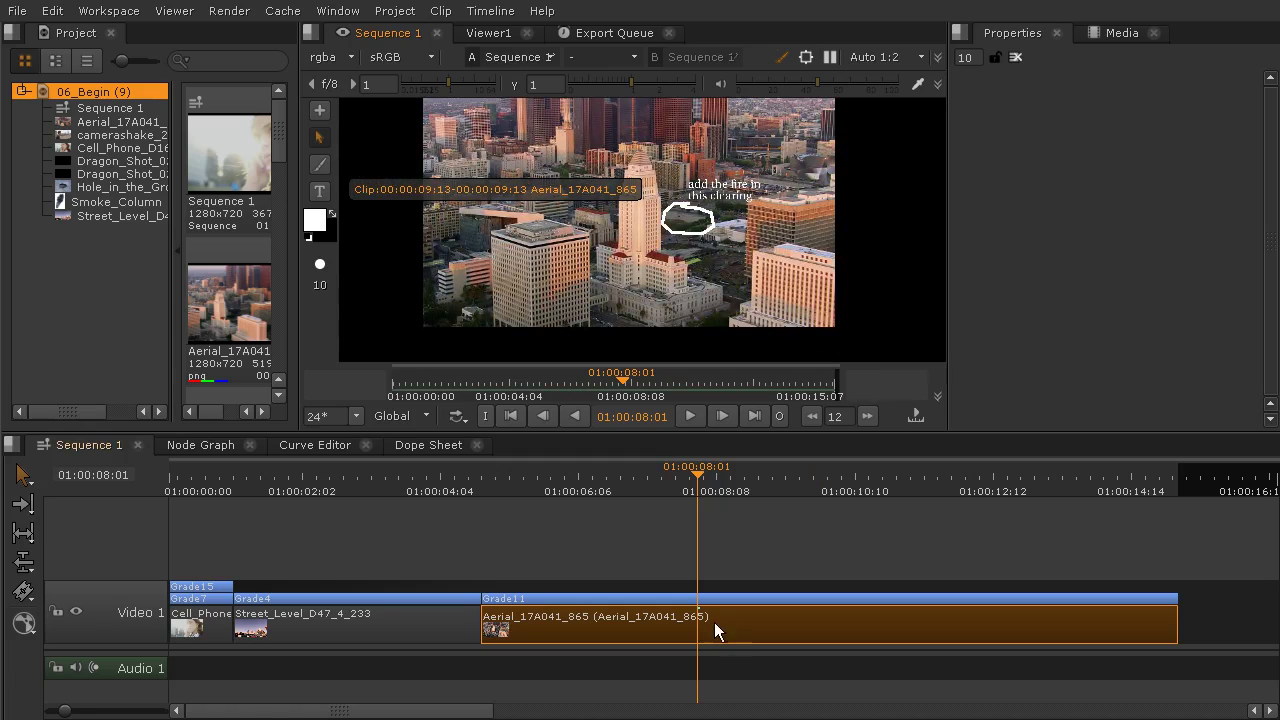
pyautogui.scroll(8, 714, 622)
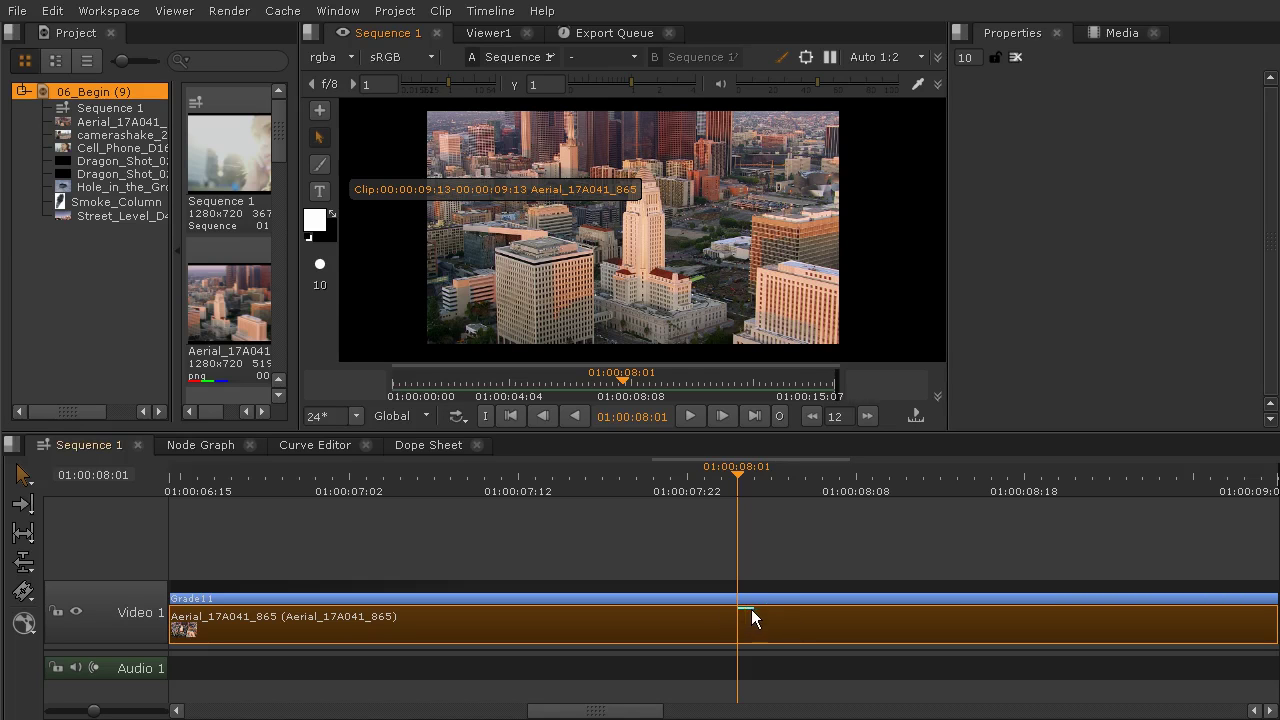
pyautogui.moveTo(736, 481); pyautogui.dragTo(746, 509)
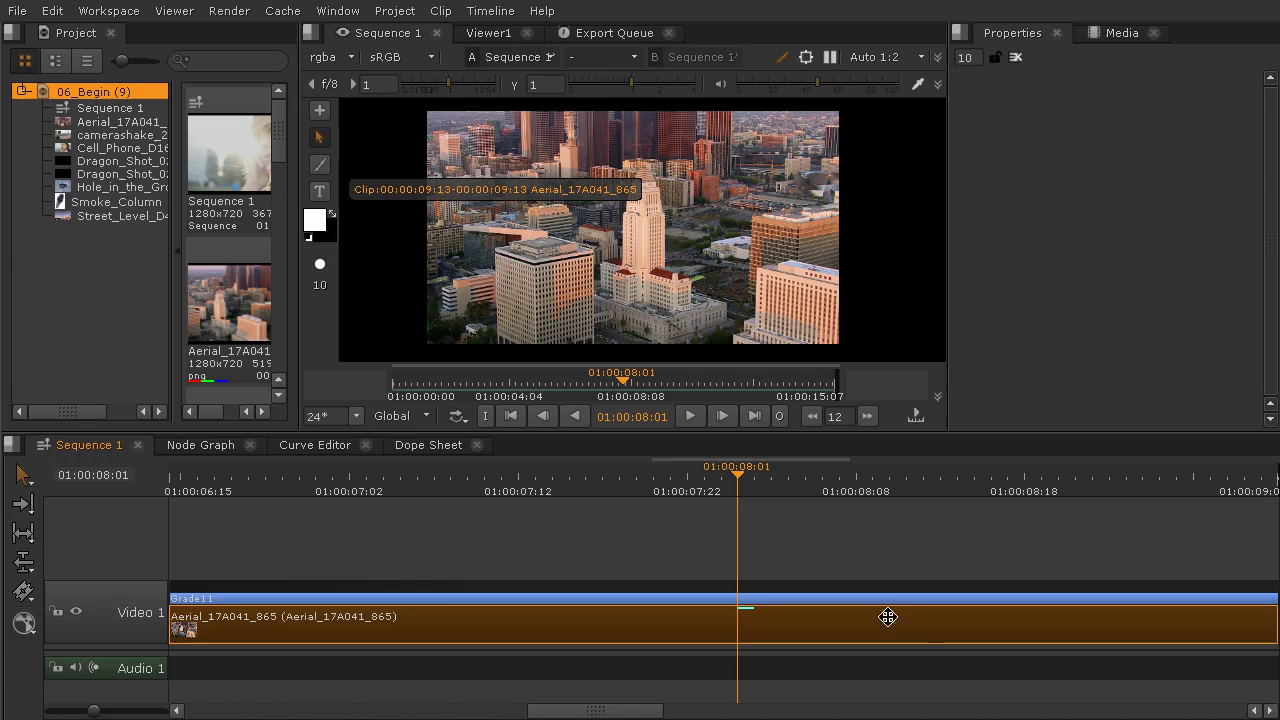
# - Open the Aerial_17A041_865 clip in its own Timeline View
pyautogui.rightClick(917, 620)
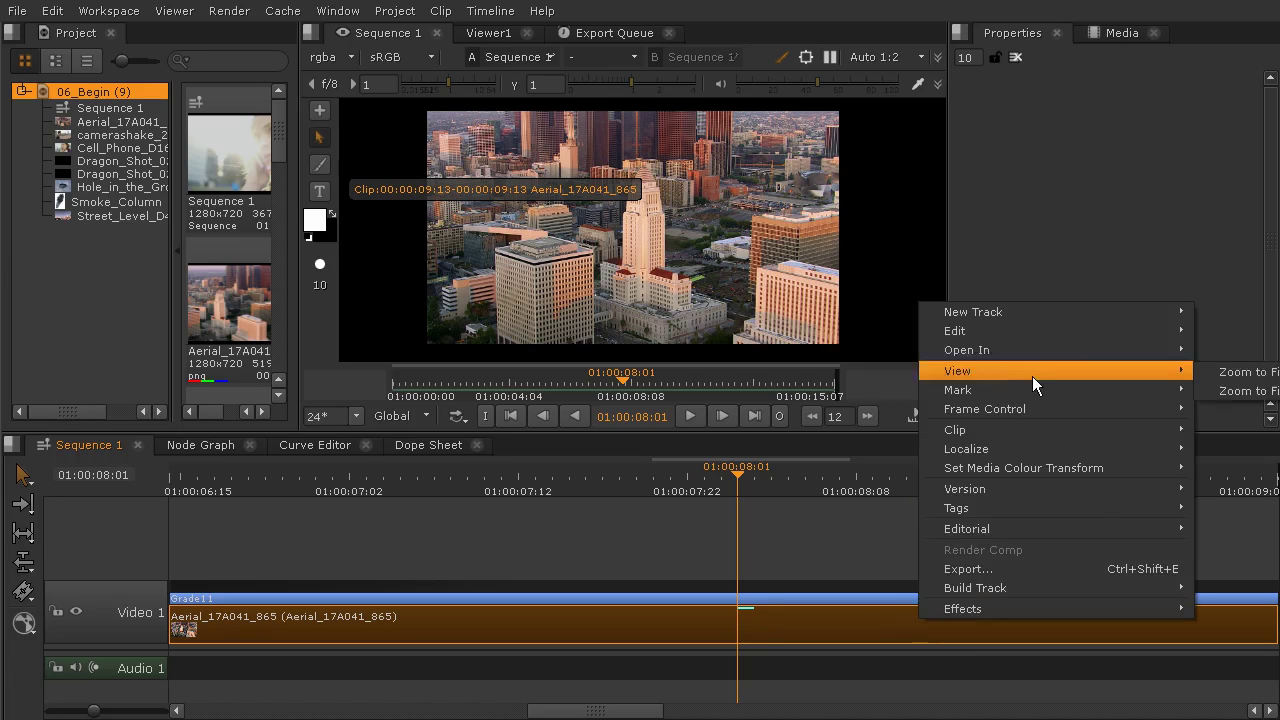
pyautogui.moveTo(1021, 345)
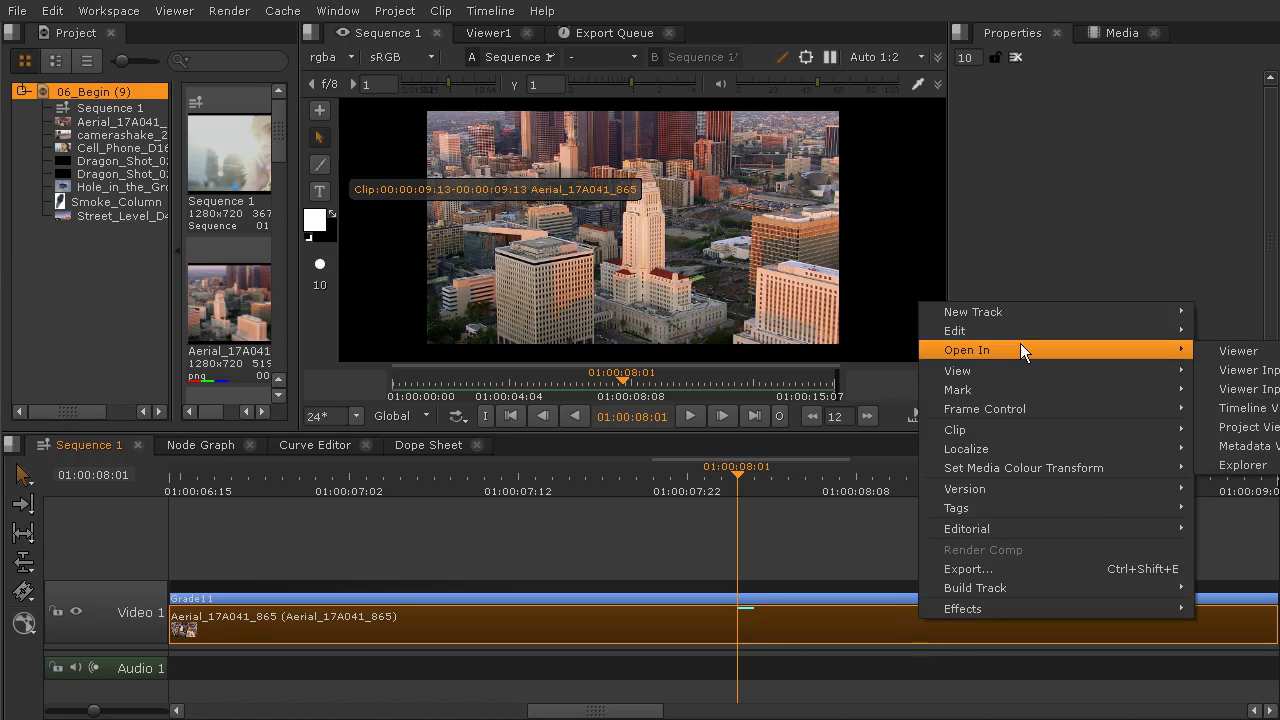
pyautogui.click(1245, 413)
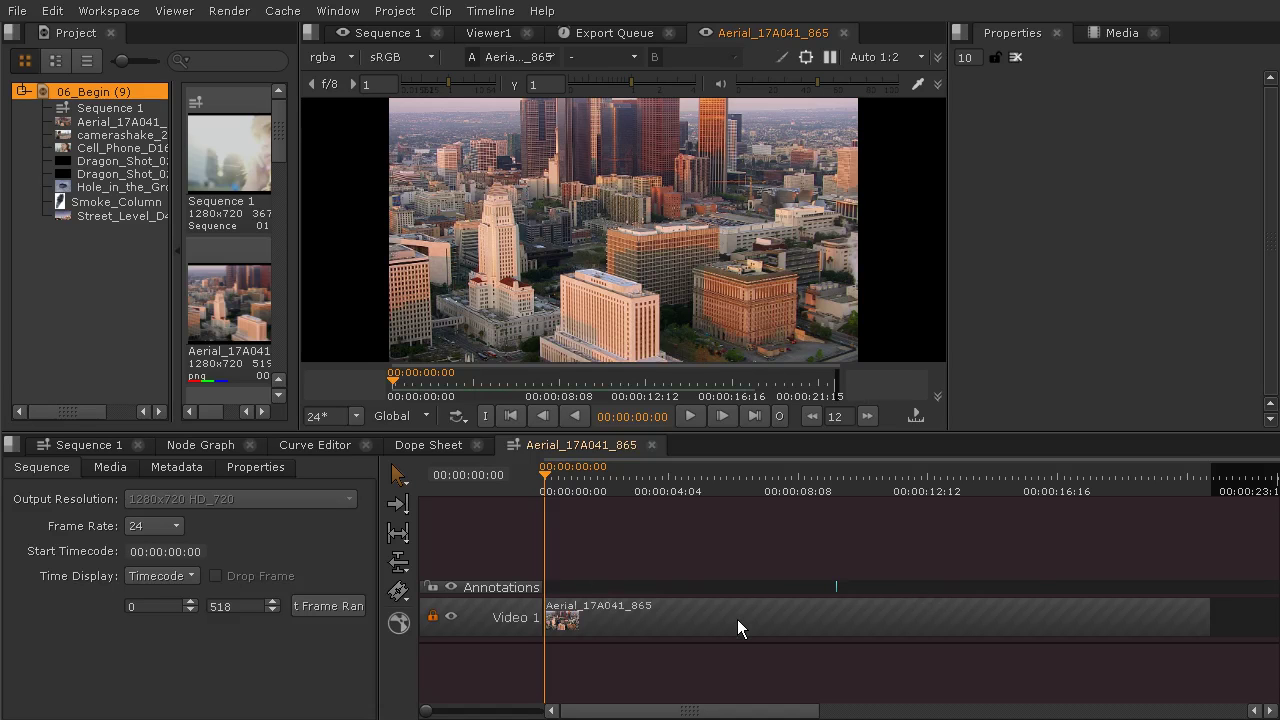
# - Delete the clip's Annotations track and return to Sequence 1
pyautogui.click(836, 587)
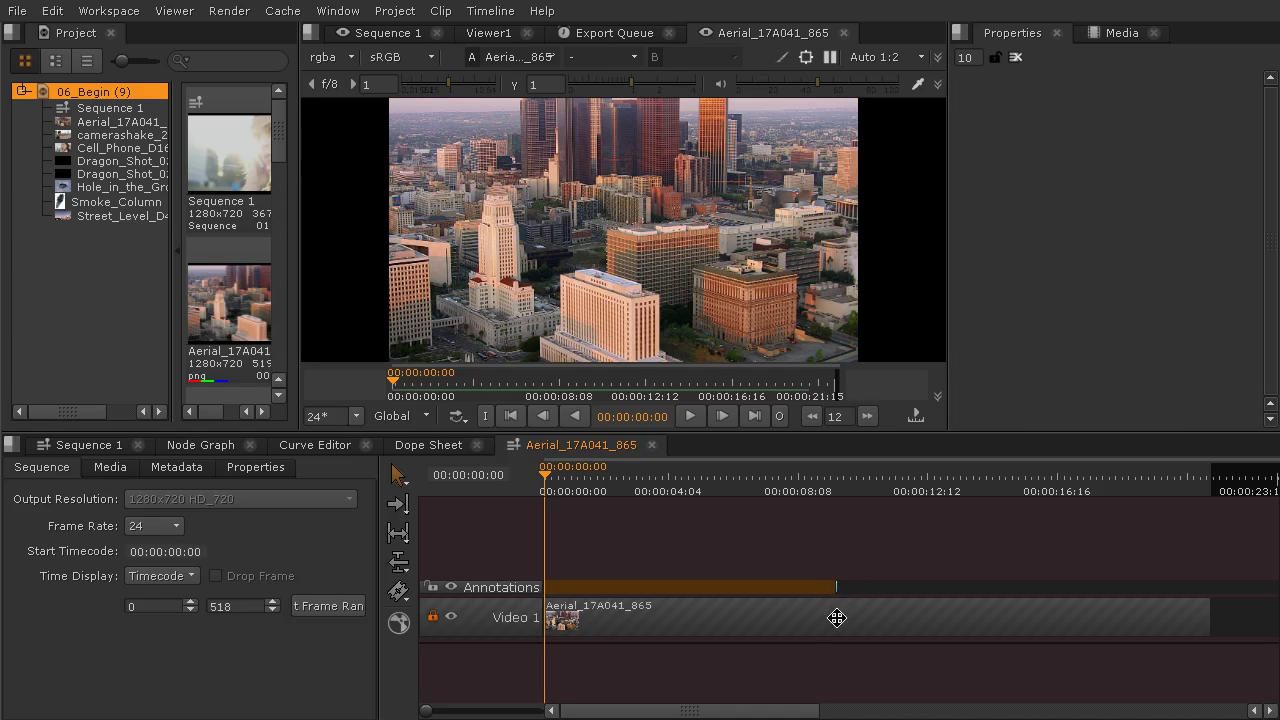
pyautogui.click(481, 587)
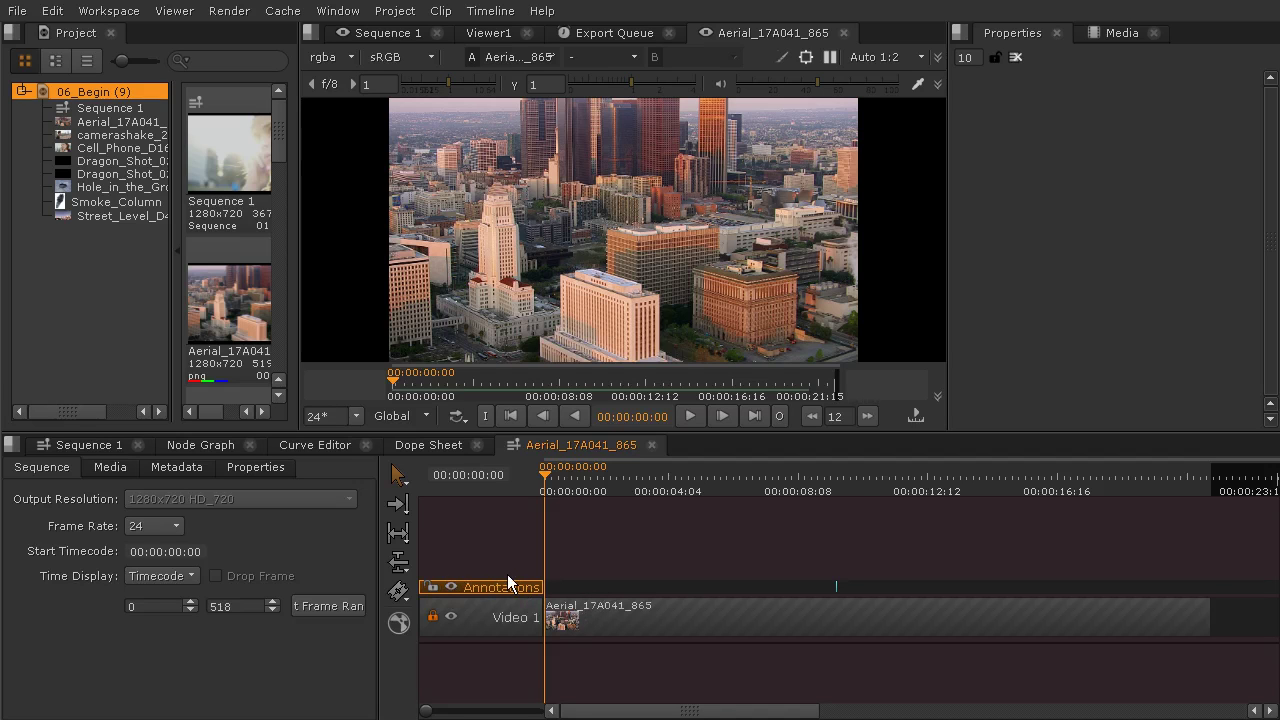
pyautogui.press('Delete')
pyautogui.click(72, 448)
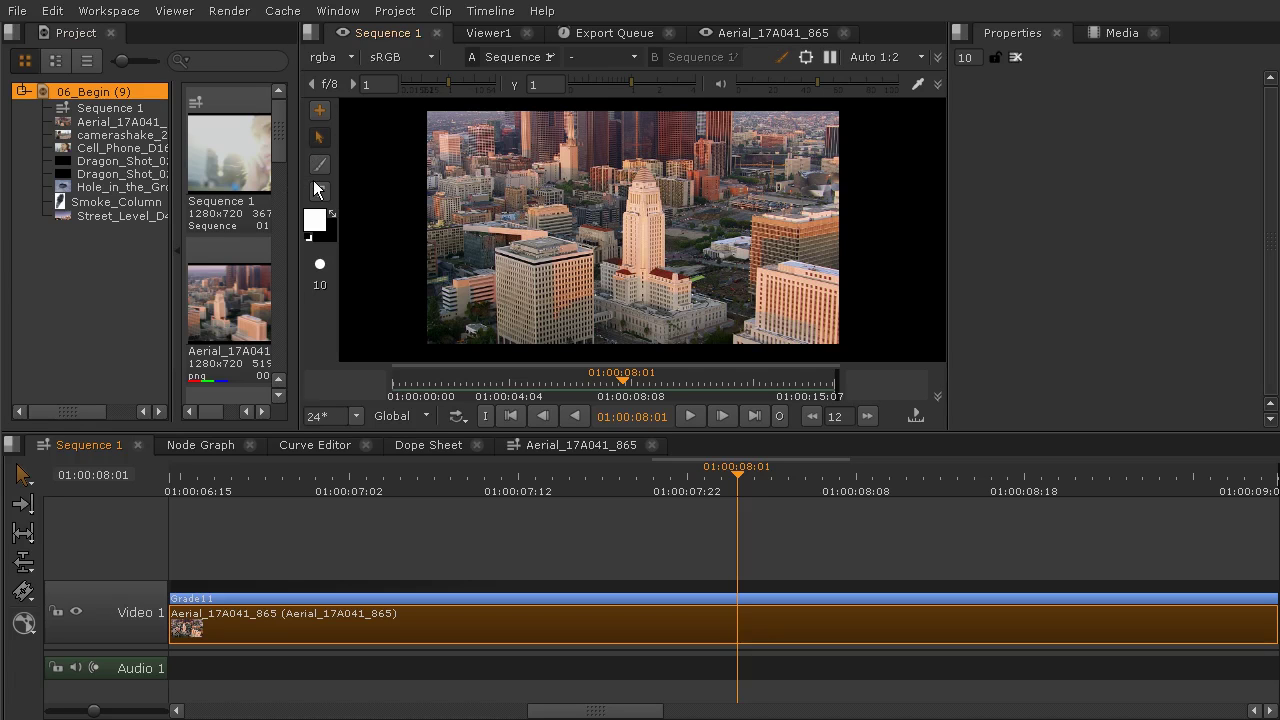
# - Create a new annotation added to the Sequence with Range set to All
pyautogui.click(320, 111)
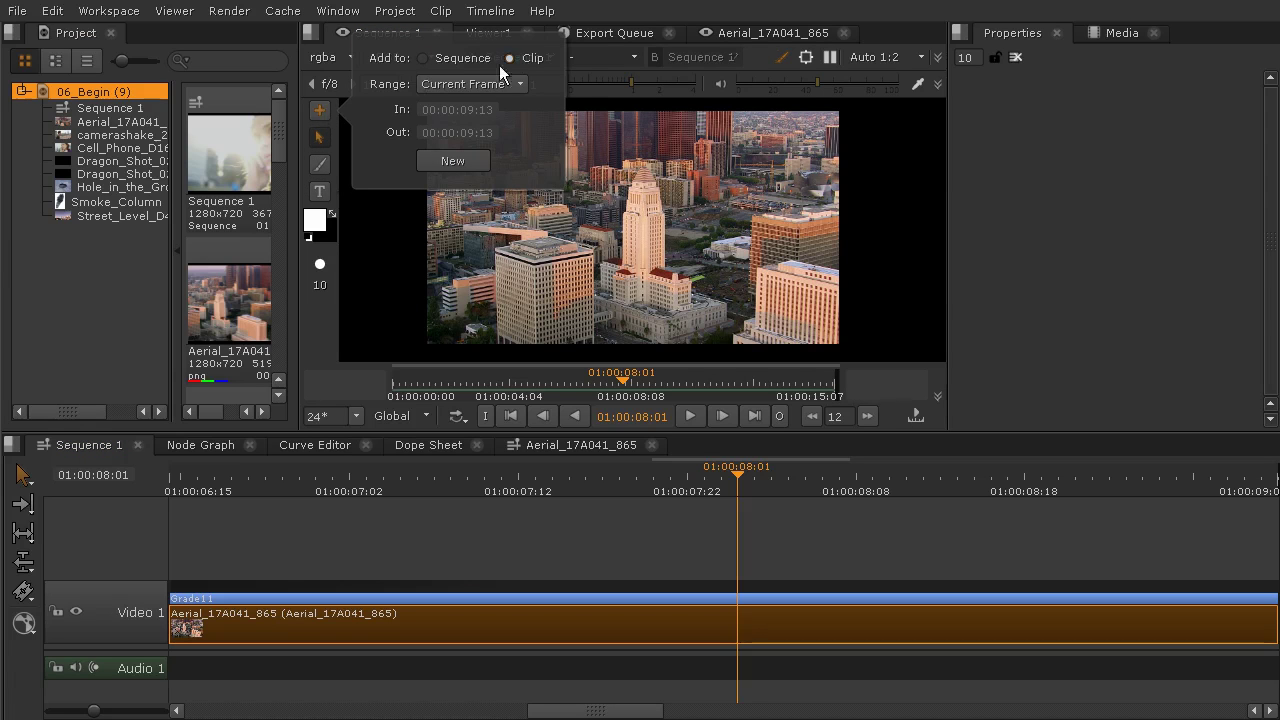
pyautogui.click(425, 57)
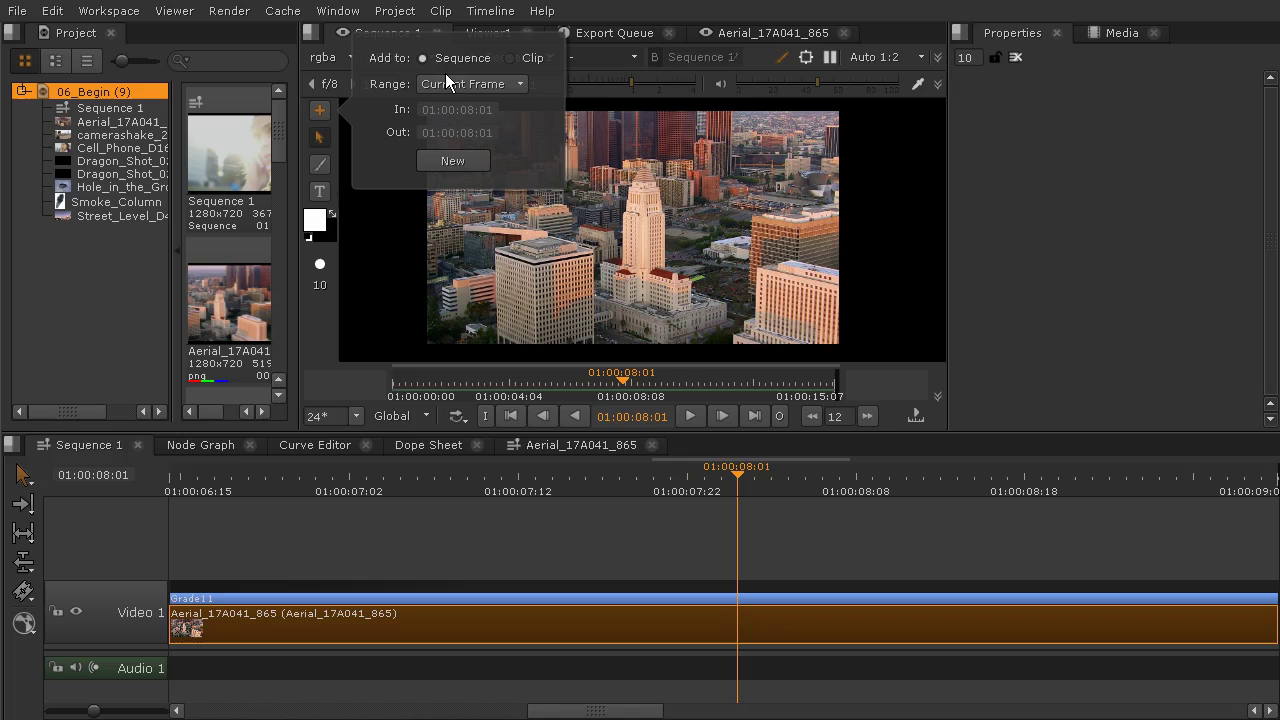
pyautogui.click(510, 84)
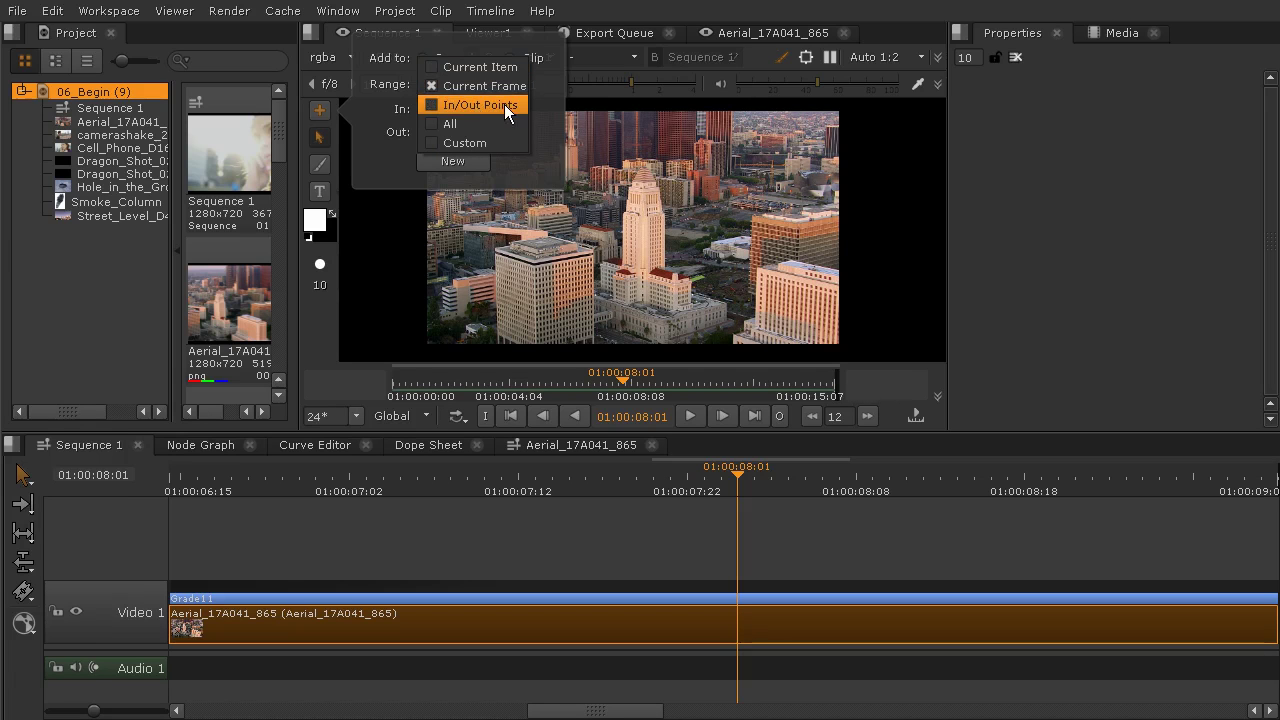
pyautogui.click(466, 142)
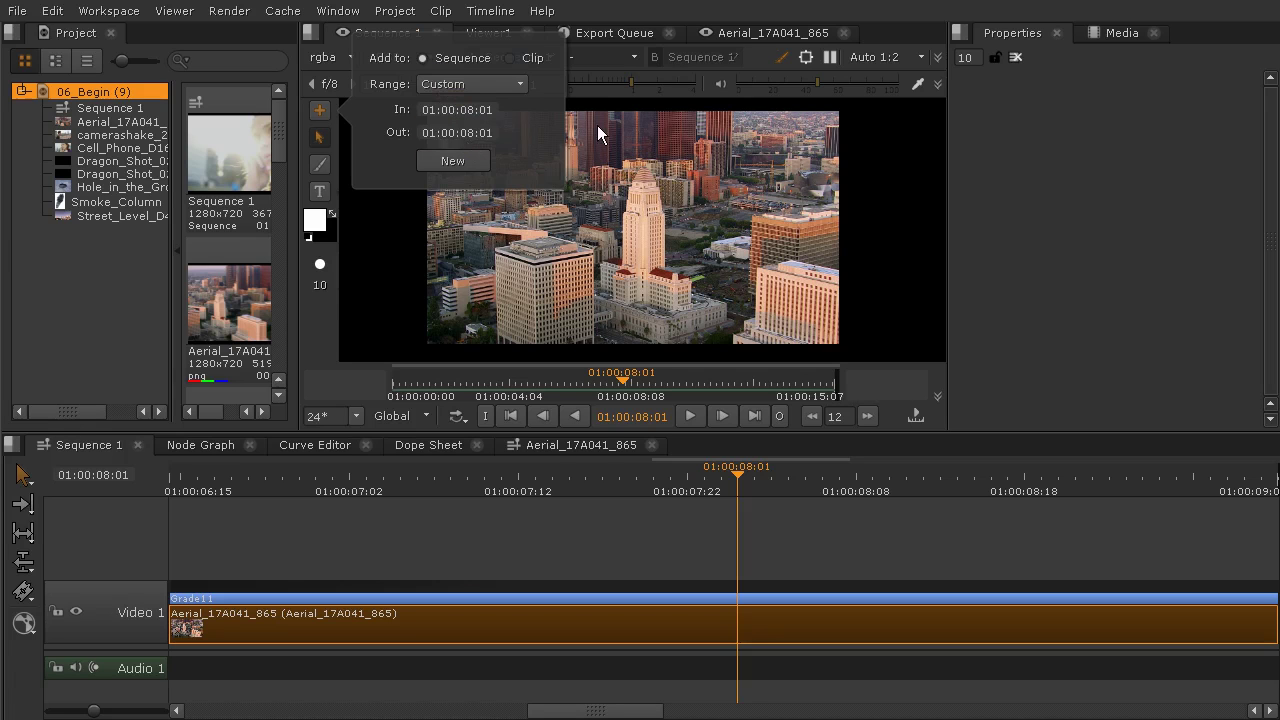
pyautogui.click(502, 79)
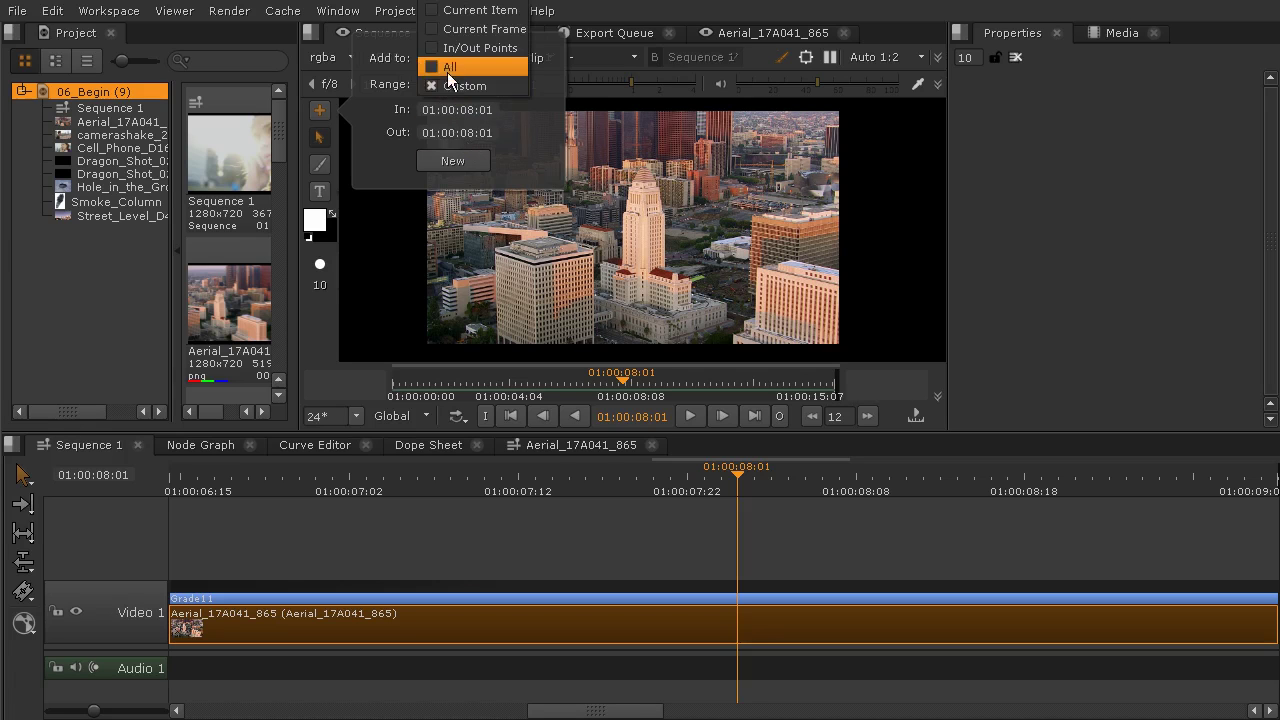
pyautogui.click(445, 73)
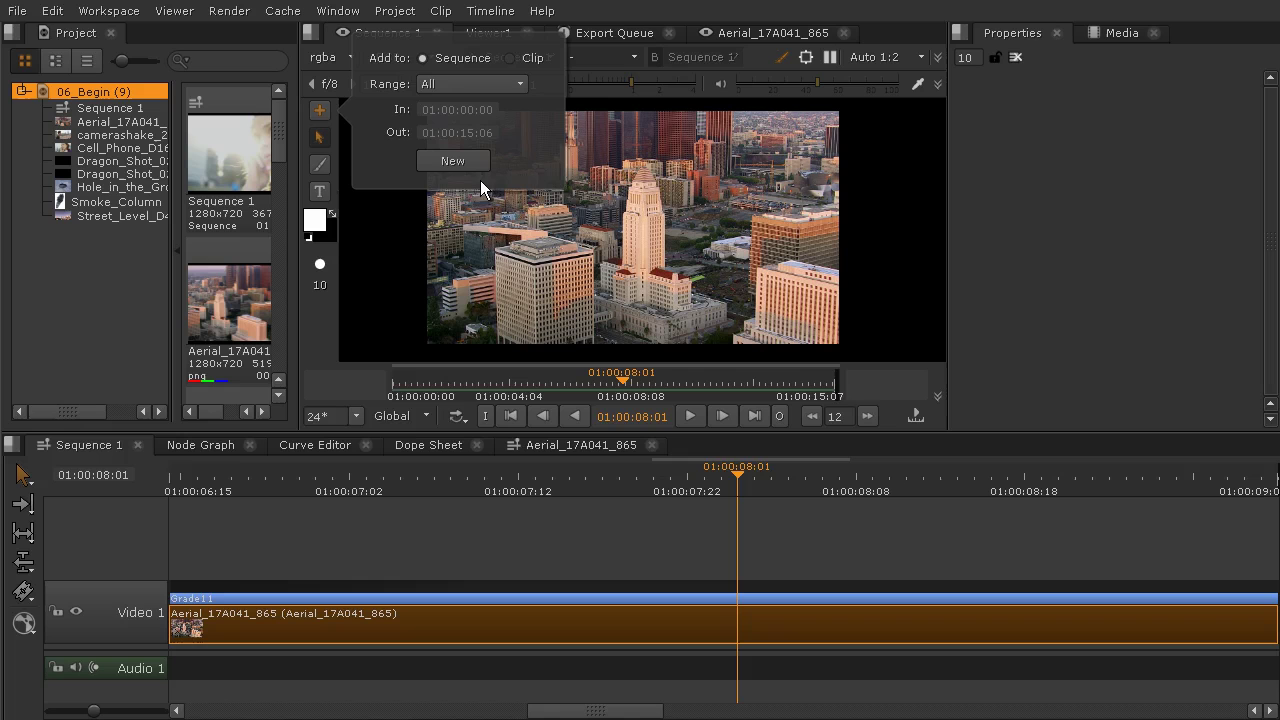
pyautogui.click(448, 161)
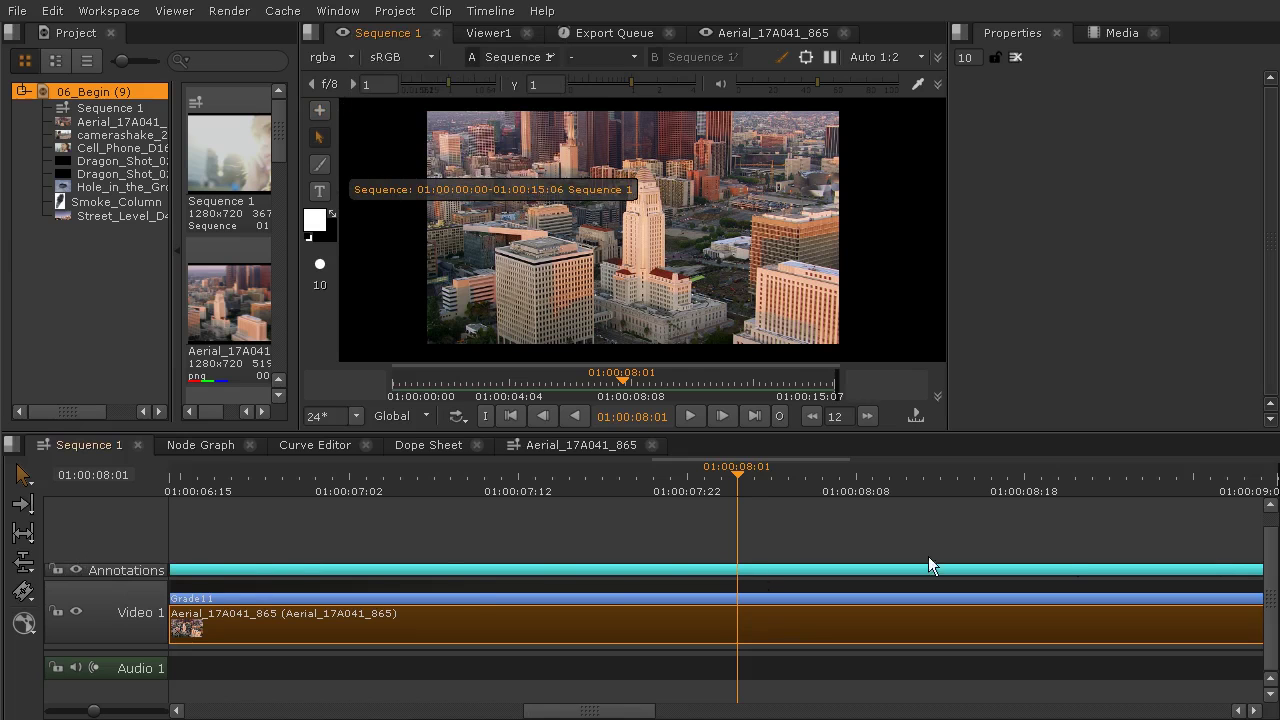
# - Trim and slide the annotation to span 01:00:07:02 to 01:00:13:08 over the aerial clip
pyautogui.scroll(-8, 371, 568)
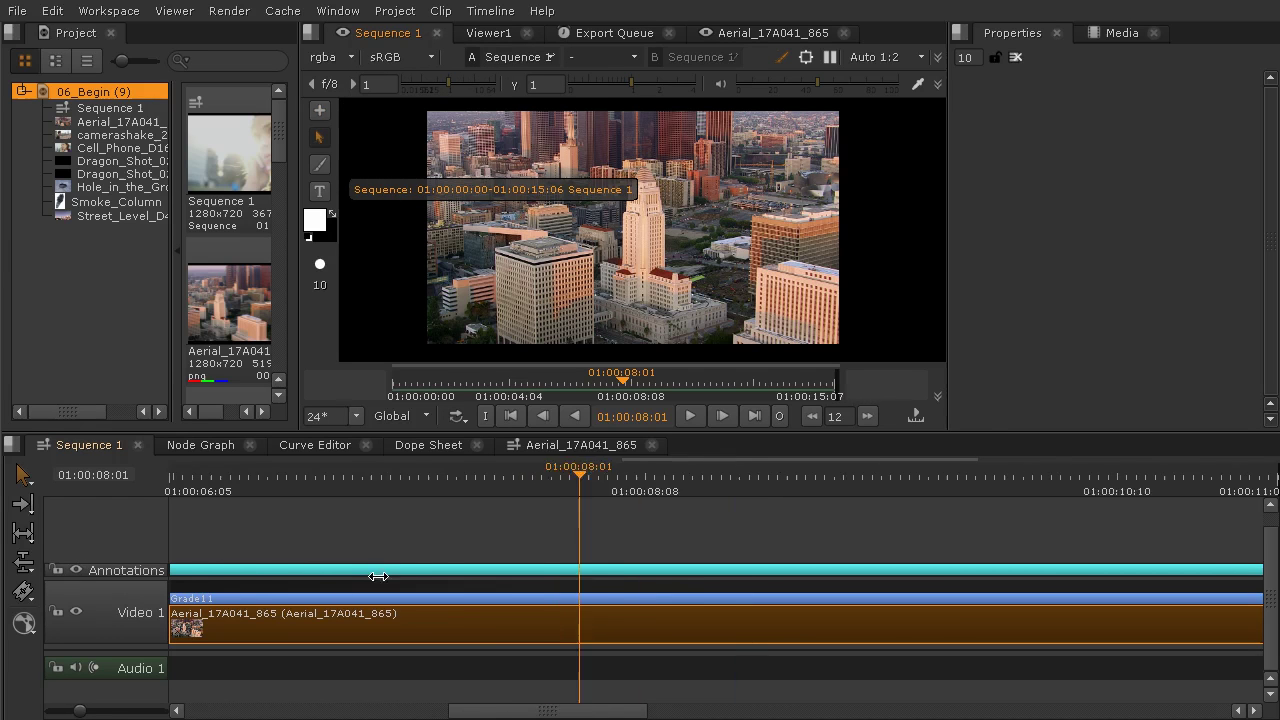
pyautogui.scroll(-3, 427, 564)
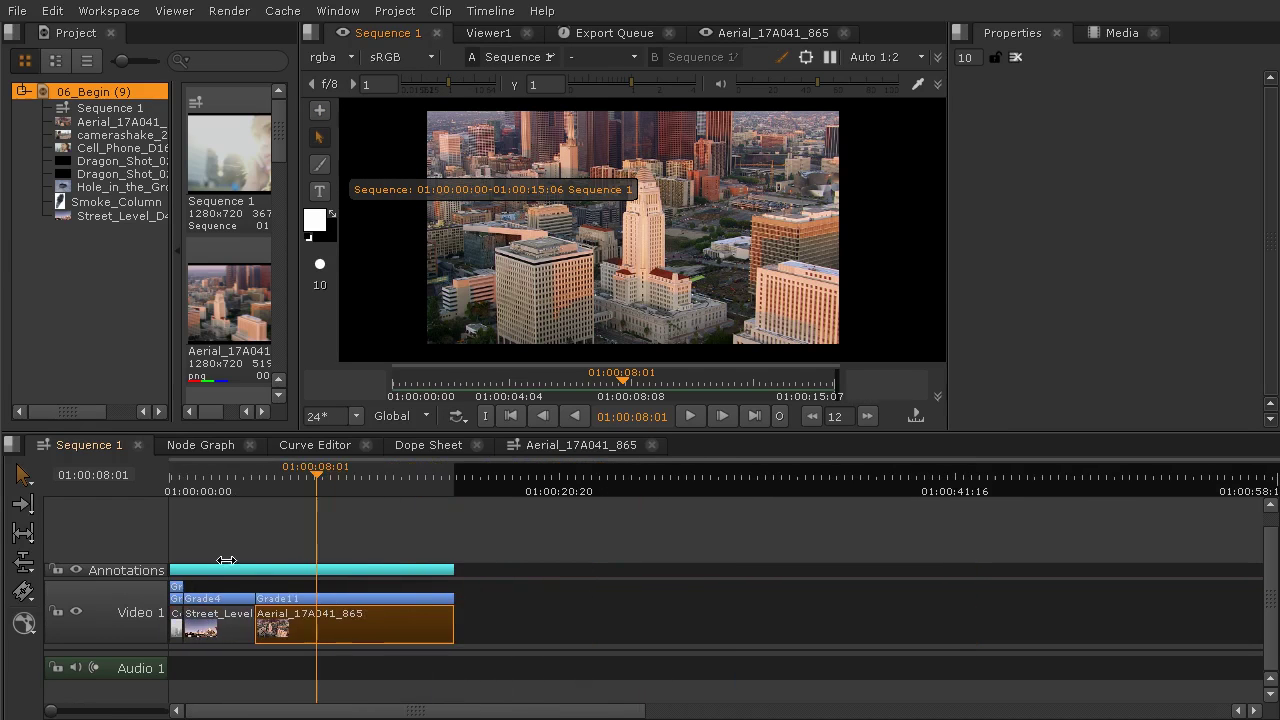
pyautogui.scroll(5, 230, 566)
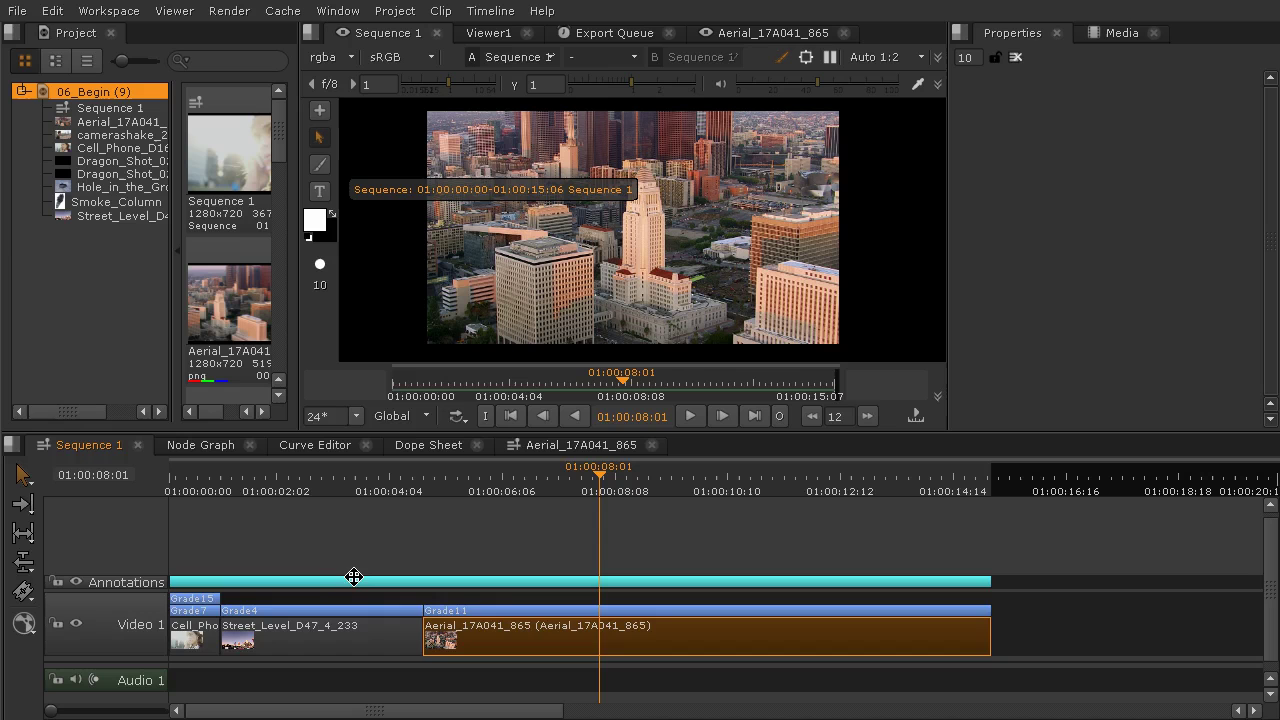
pyautogui.click(352, 578)
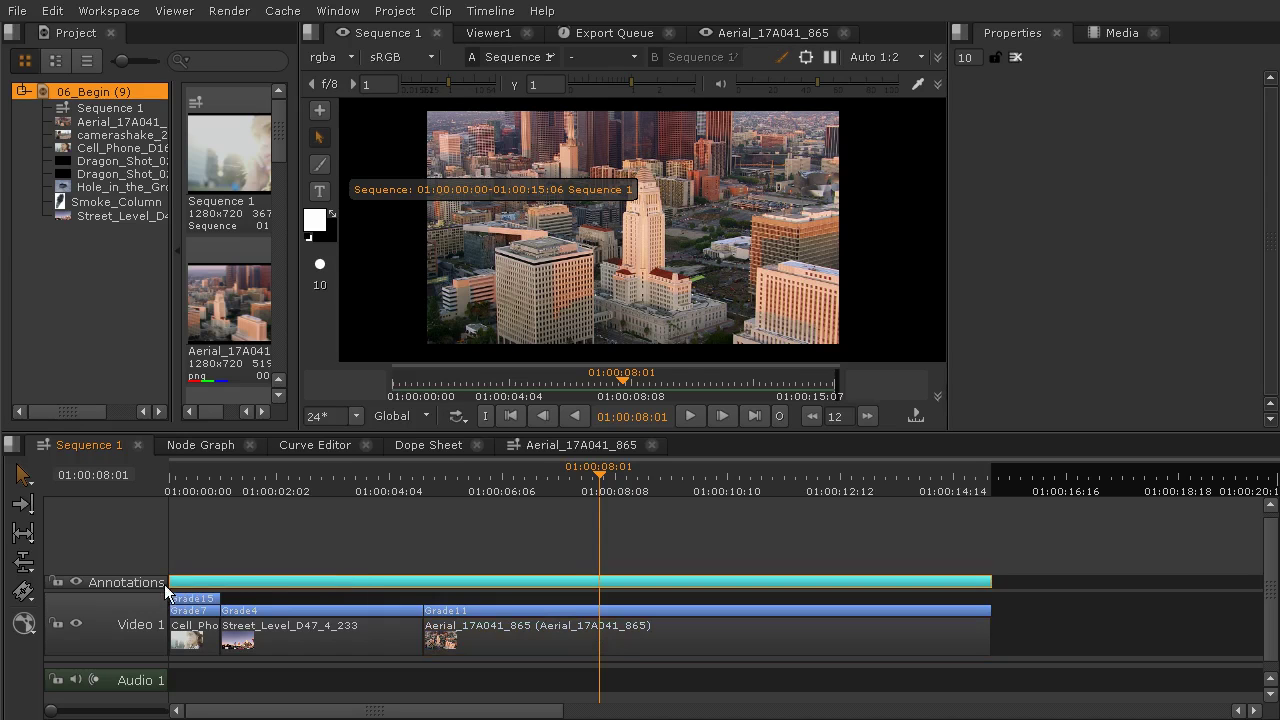
pyautogui.moveTo(171, 582)
pyautogui.mouseDown()
pyautogui.moveTo(745, 588)
pyautogui.moveTo(656, 586)
pyautogui.mouseUp()
pyautogui.moveTo(929, 578); pyautogui.dragTo(824, 580)
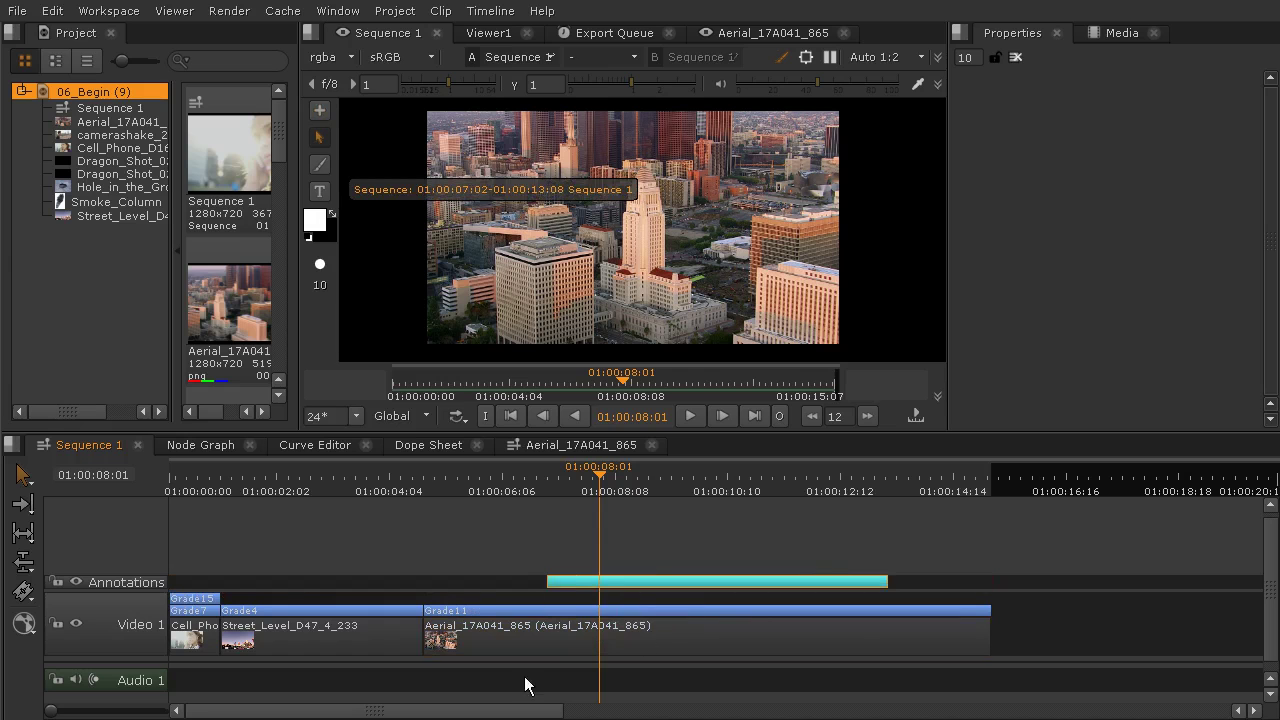
# - Scrub through the annotated range to check the trimmed annotation
pyautogui.moveTo(601, 481); pyautogui.dragTo(768, 560)
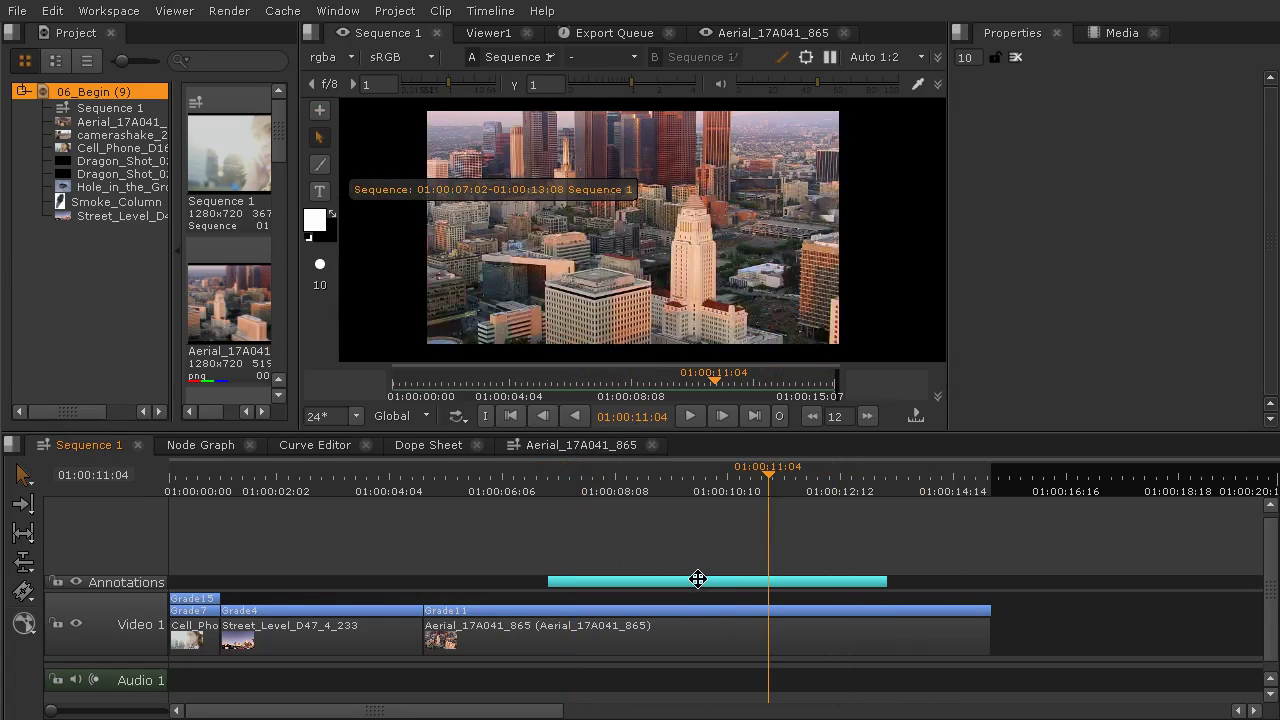
pyautogui.click(665, 654)
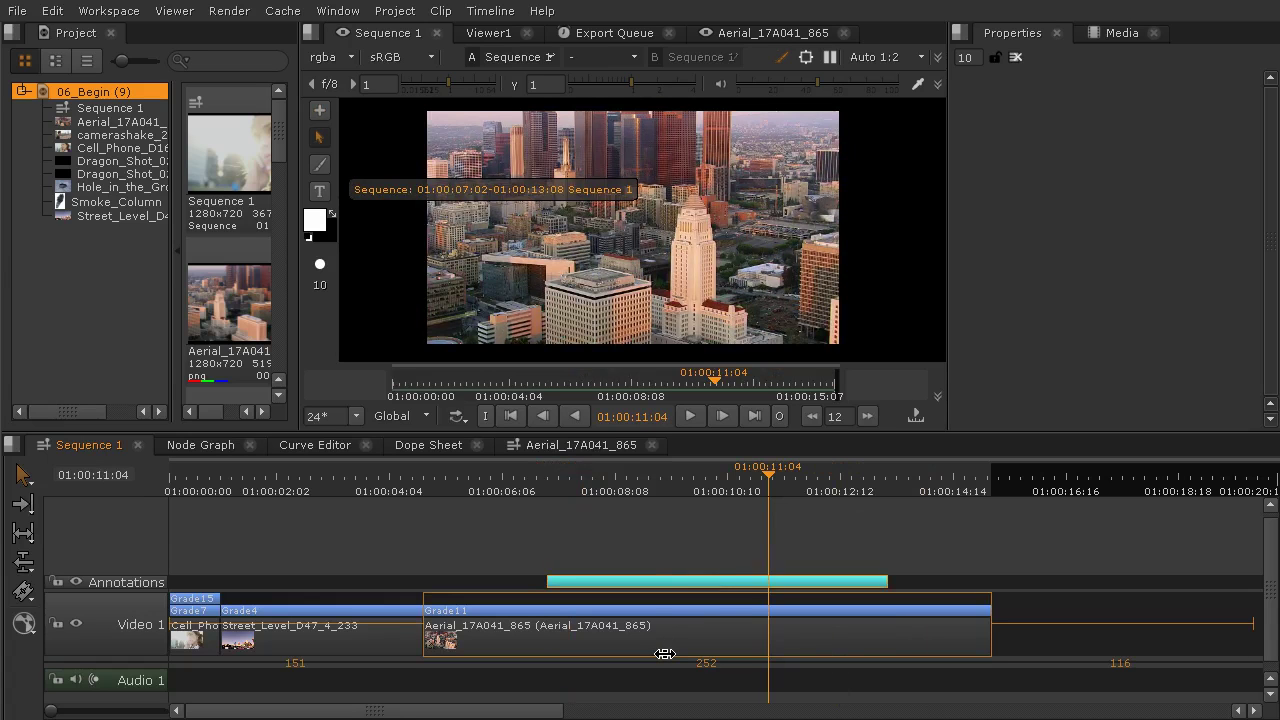
pyautogui.click(643, 550)
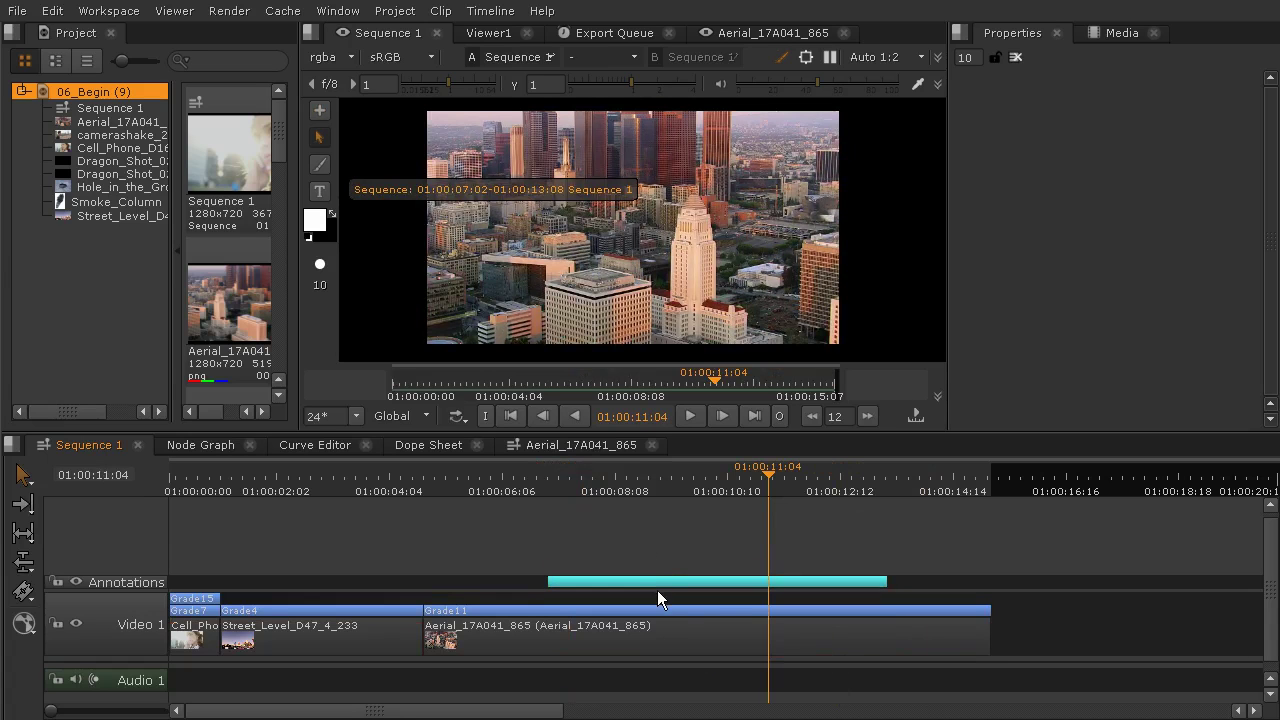
pyautogui.moveTo(652, 503)
pyautogui.mouseDown()
pyautogui.moveTo(608, 474)
pyautogui.moveTo(563, 480)
pyautogui.moveTo(897, 498)
pyautogui.moveTo(643, 502)
pyautogui.mouseUp()
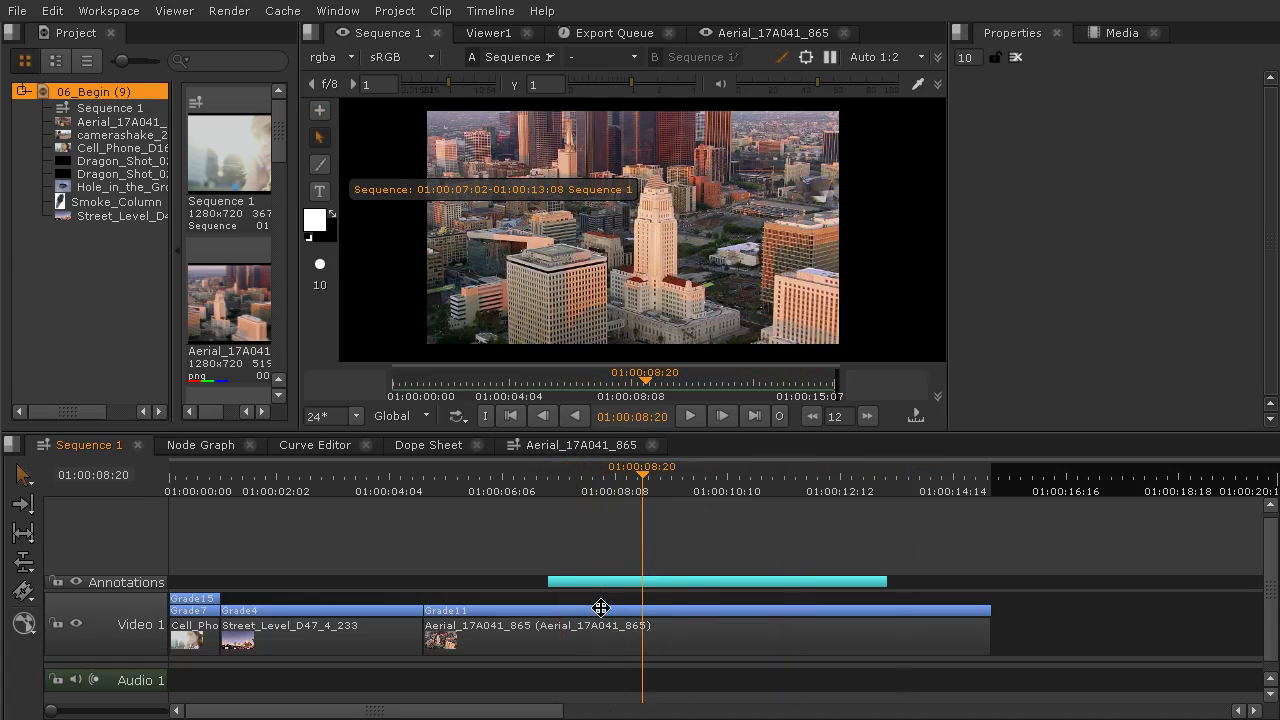
# - Scribble a white brush mark over the clearing beside the tower
pyautogui.scroll(2, 685, 262)
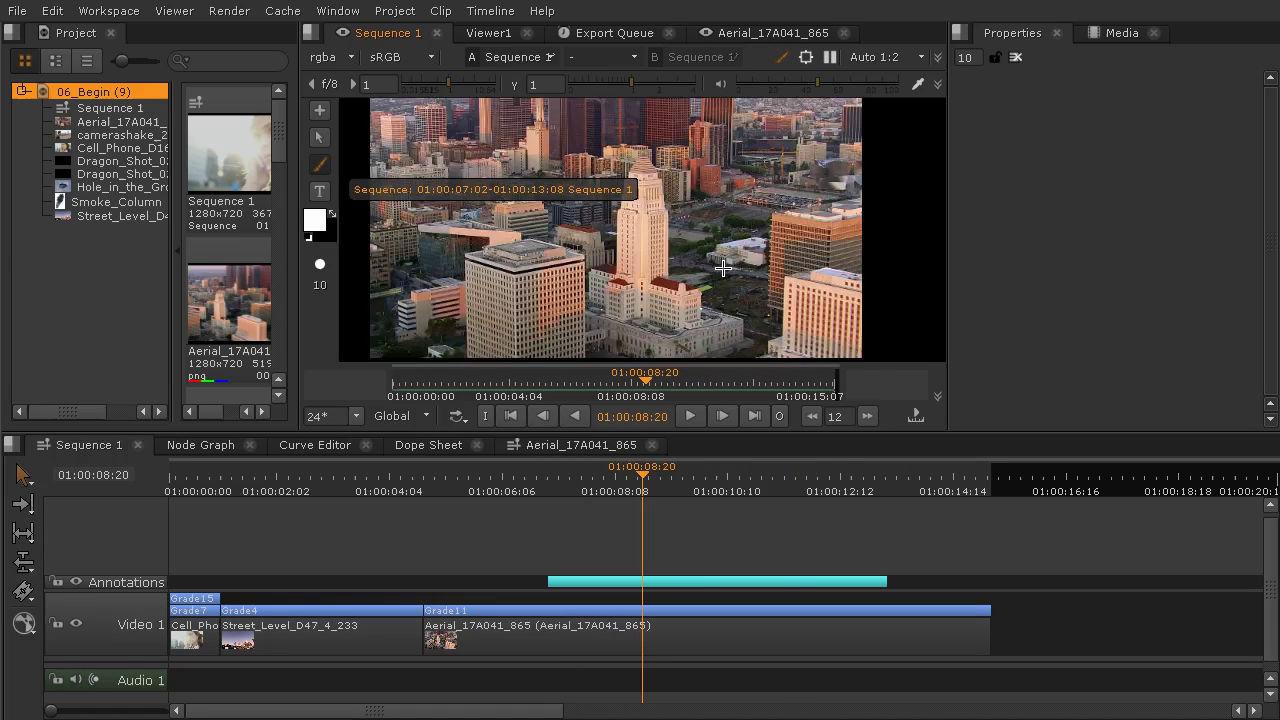
pyautogui.moveTo(663, 223)
pyautogui.mouseDown()
pyautogui.moveTo(627, 229)
pyautogui.moveTo(668, 222)
pyautogui.mouseUp()
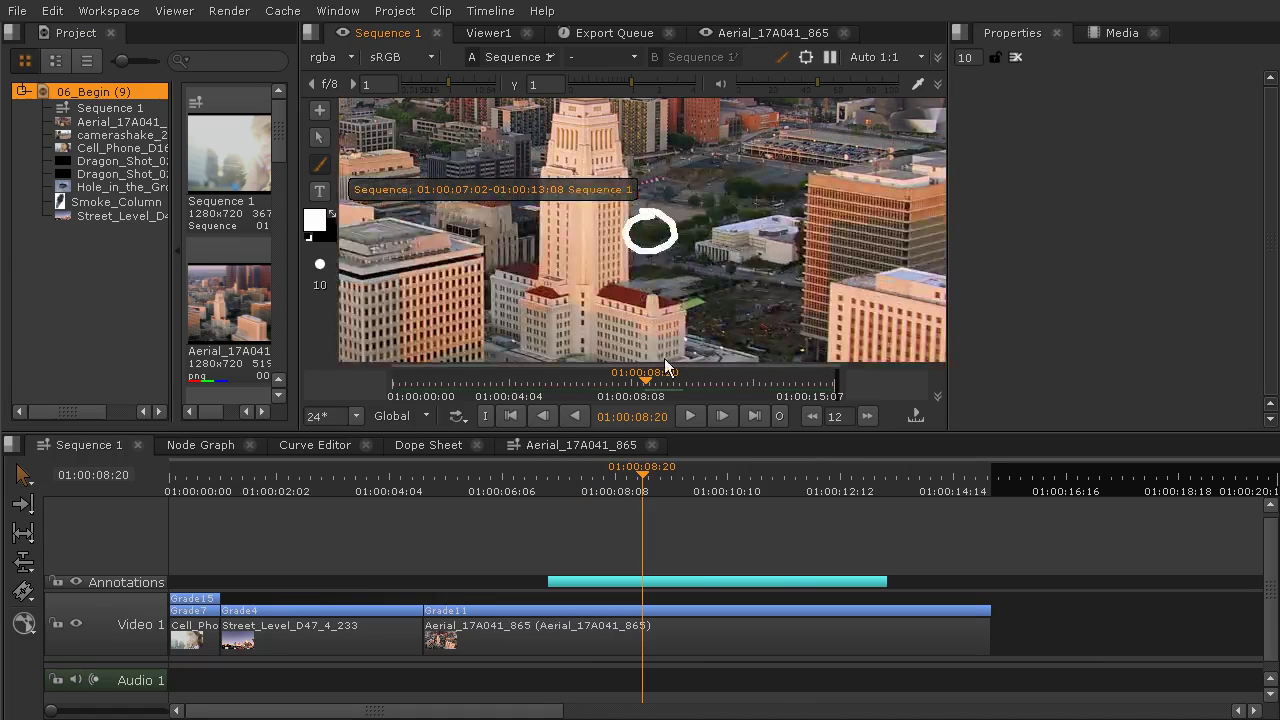
pyautogui.click(691, 478)
pyautogui.moveTo(701, 478); pyautogui.dragTo(588, 482)
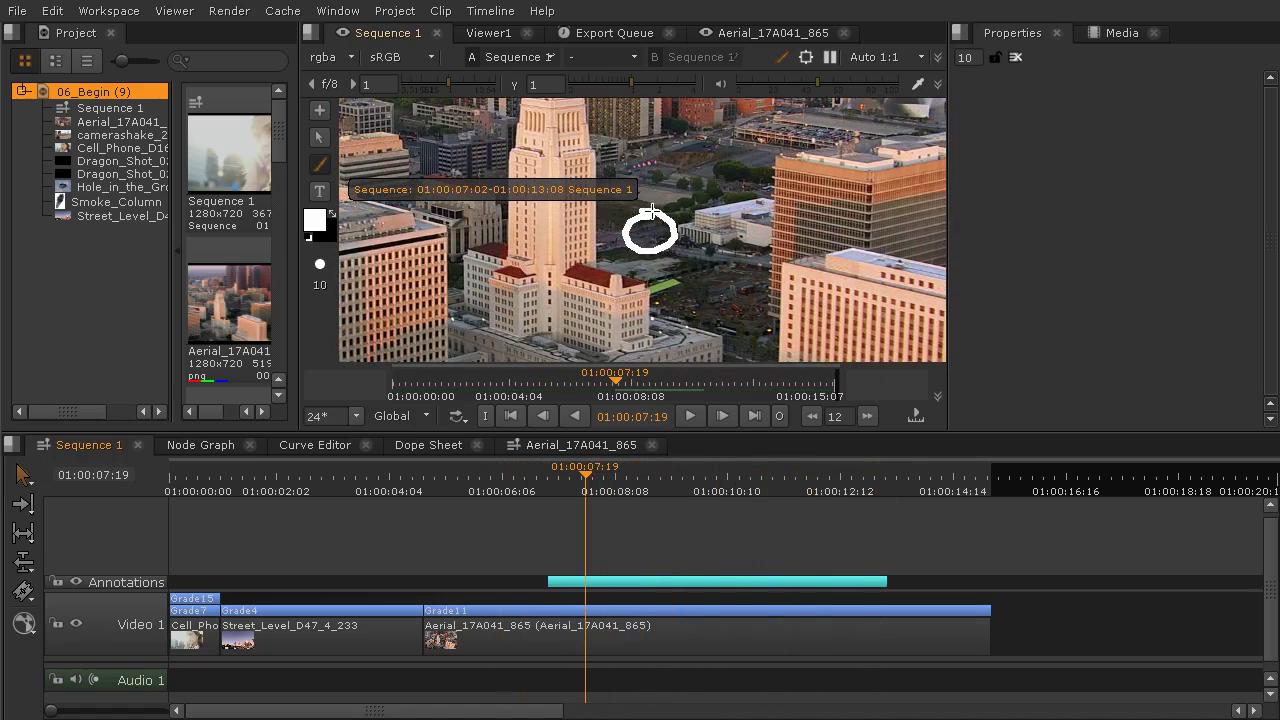
pyautogui.moveTo(654, 194)
pyautogui.mouseDown()
pyautogui.moveTo(645, 238)
pyautogui.moveTo(668, 210)
pyautogui.moveTo(632, 240)
pyautogui.moveTo(630, 211)
pyautogui.moveTo(610, 225)
pyautogui.moveTo(688, 212)
pyautogui.moveTo(634, 230)
pyautogui.moveTo(628, 314)
pyautogui.mouseUp()
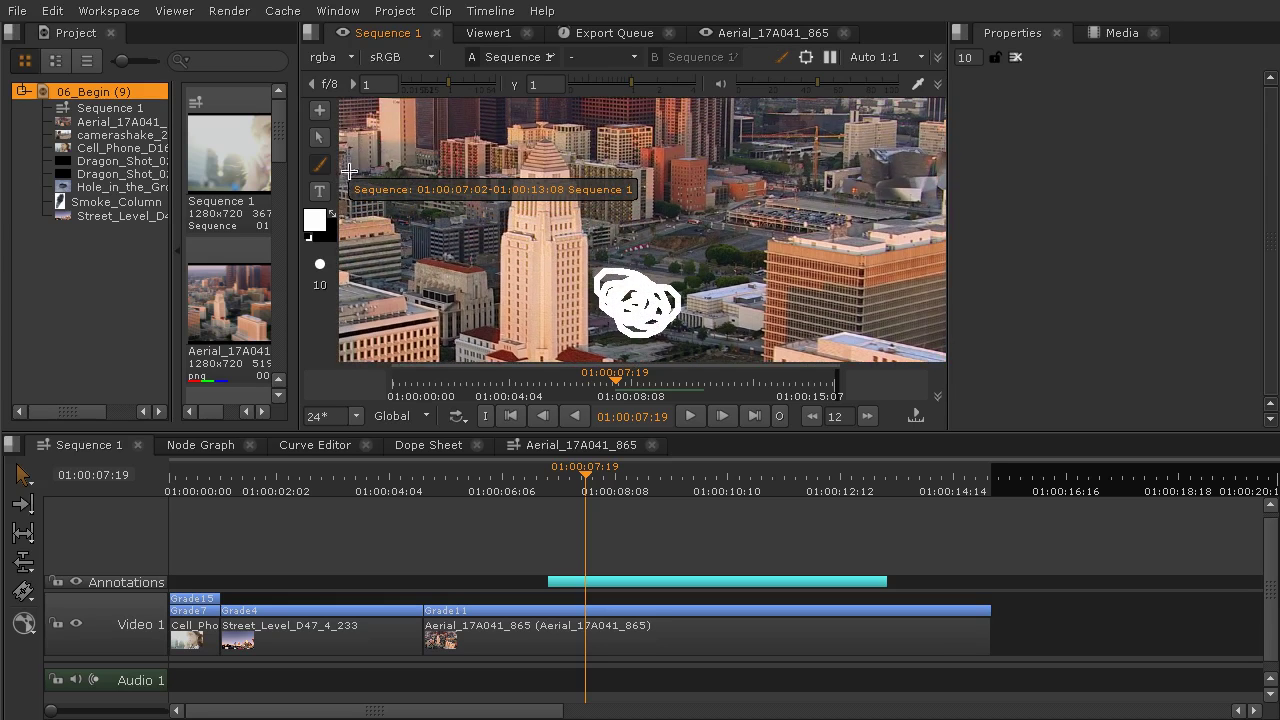
# - Add the note 'add the fire in this clearing' and position it and the scribble near the clearing
pyautogui.click(320, 191)
pyautogui.click(740, 130)
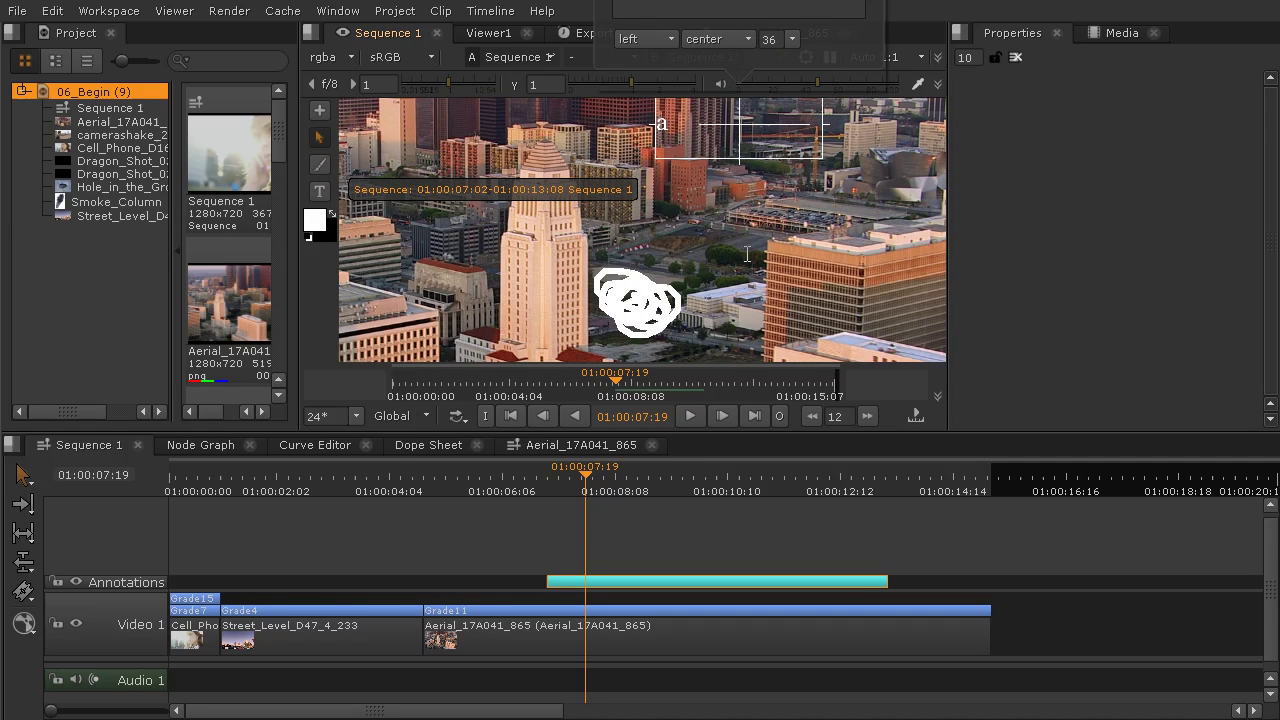
pyautogui.write('add the fire in the')
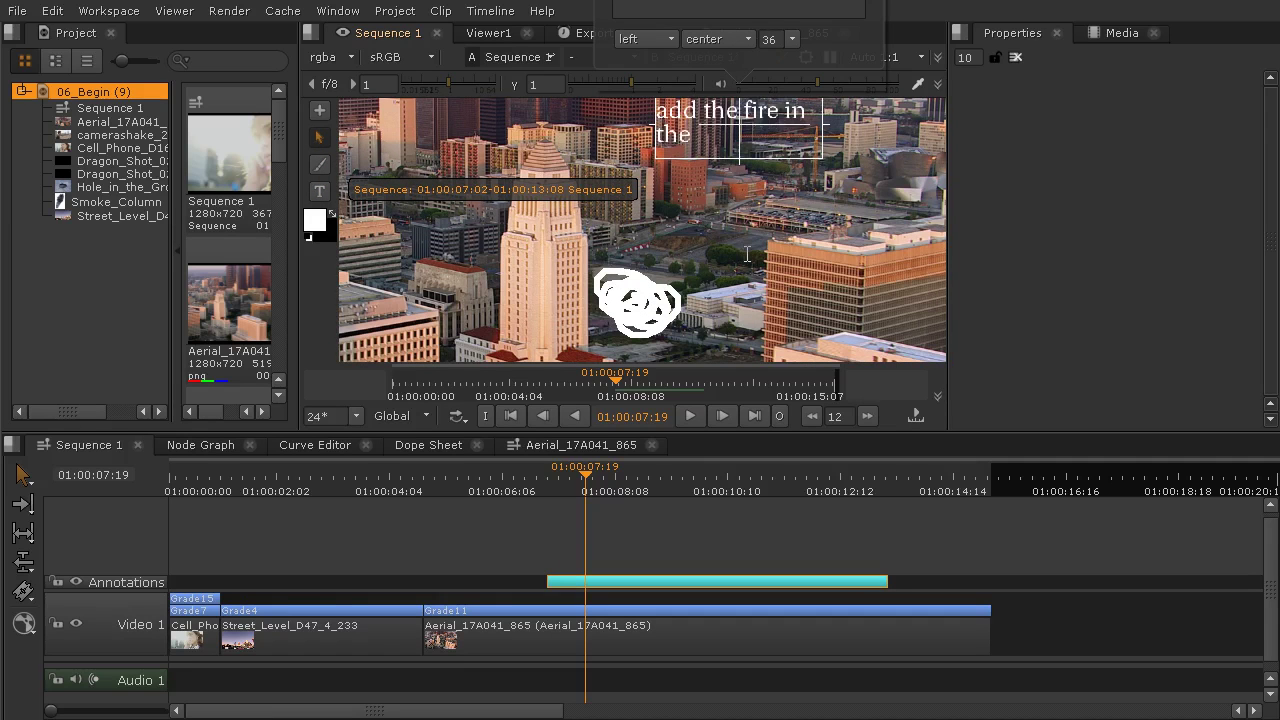
pyautogui.press('BackSpace')
pyautogui.write('is clearing')
pyautogui.click(778, 200)
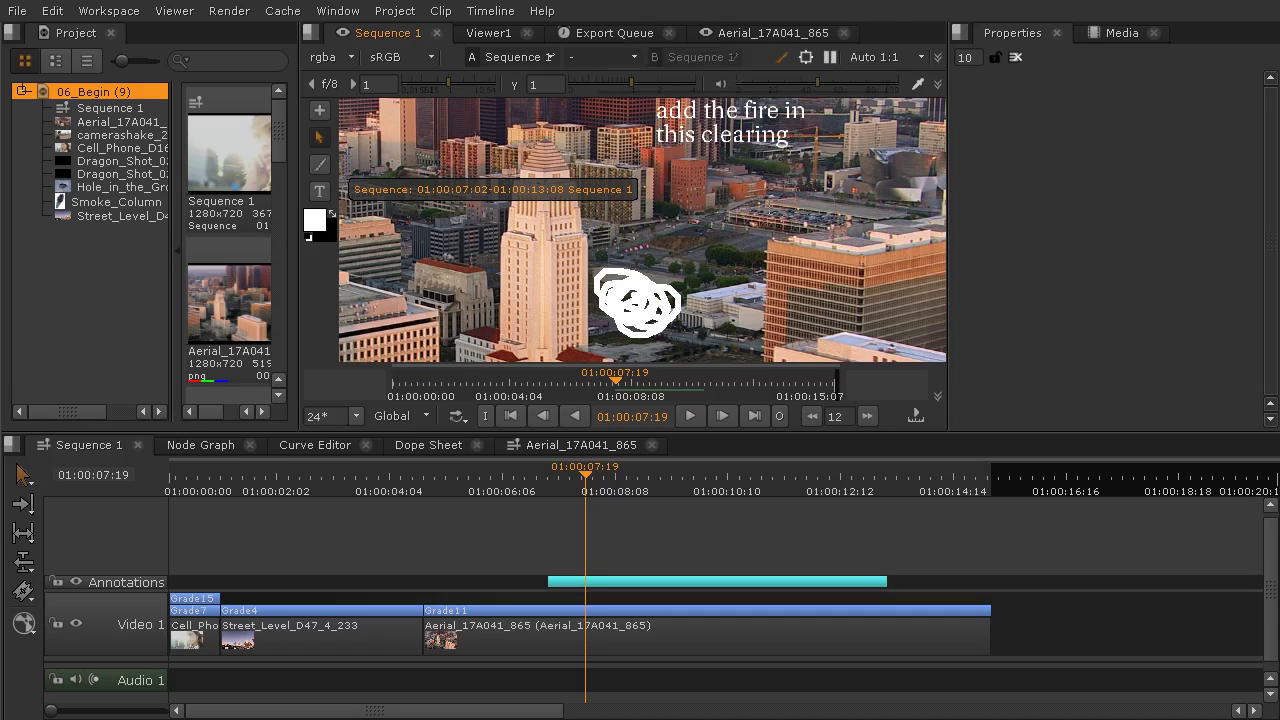
pyautogui.moveTo(708, 144)
pyautogui.mouseDown()
pyautogui.moveTo(697, 171)
pyautogui.moveTo(711, 228)
pyautogui.mouseUp()
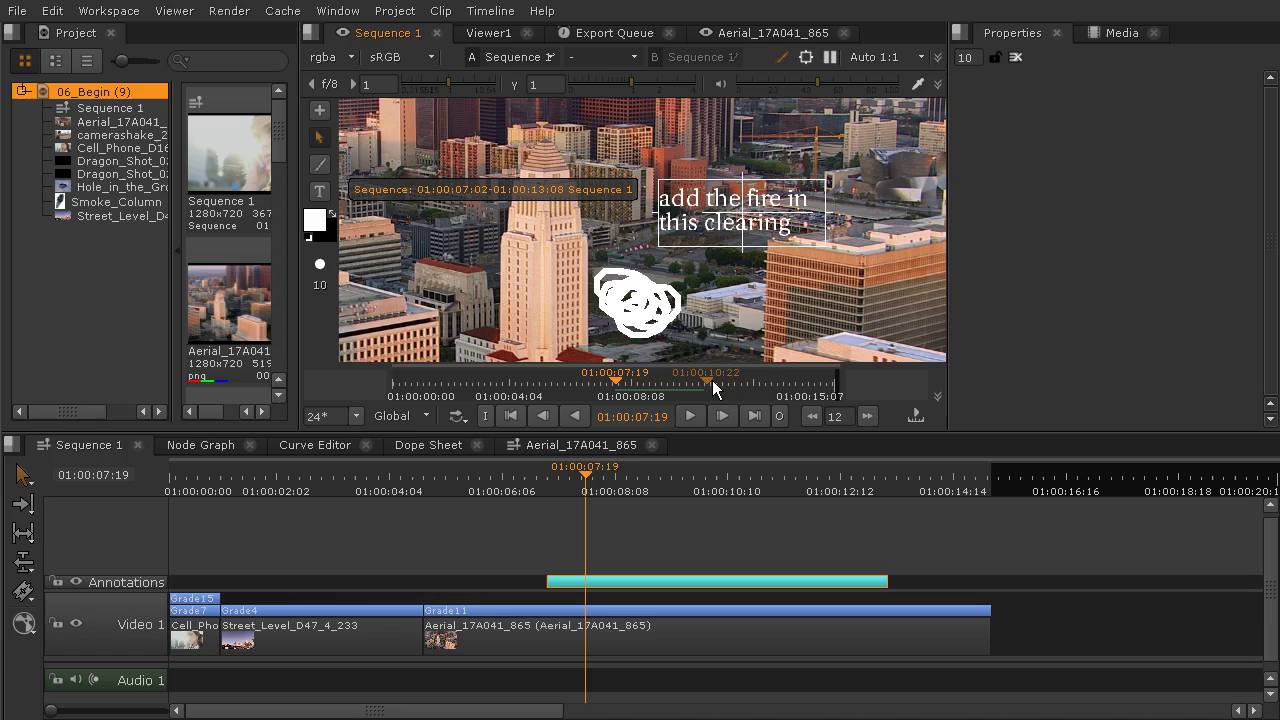
pyautogui.moveTo(645, 303)
pyautogui.mouseDown()
pyautogui.moveTo(705, 298)
pyautogui.moveTo(668, 283)
pyautogui.moveTo(625, 288)
pyautogui.moveTo(680, 300)
pyautogui.moveTo(665, 300)
pyautogui.moveTo(672, 312)
pyautogui.mouseUp()
pyautogui.moveTo(702, 200); pyautogui.dragTo(670, 216)
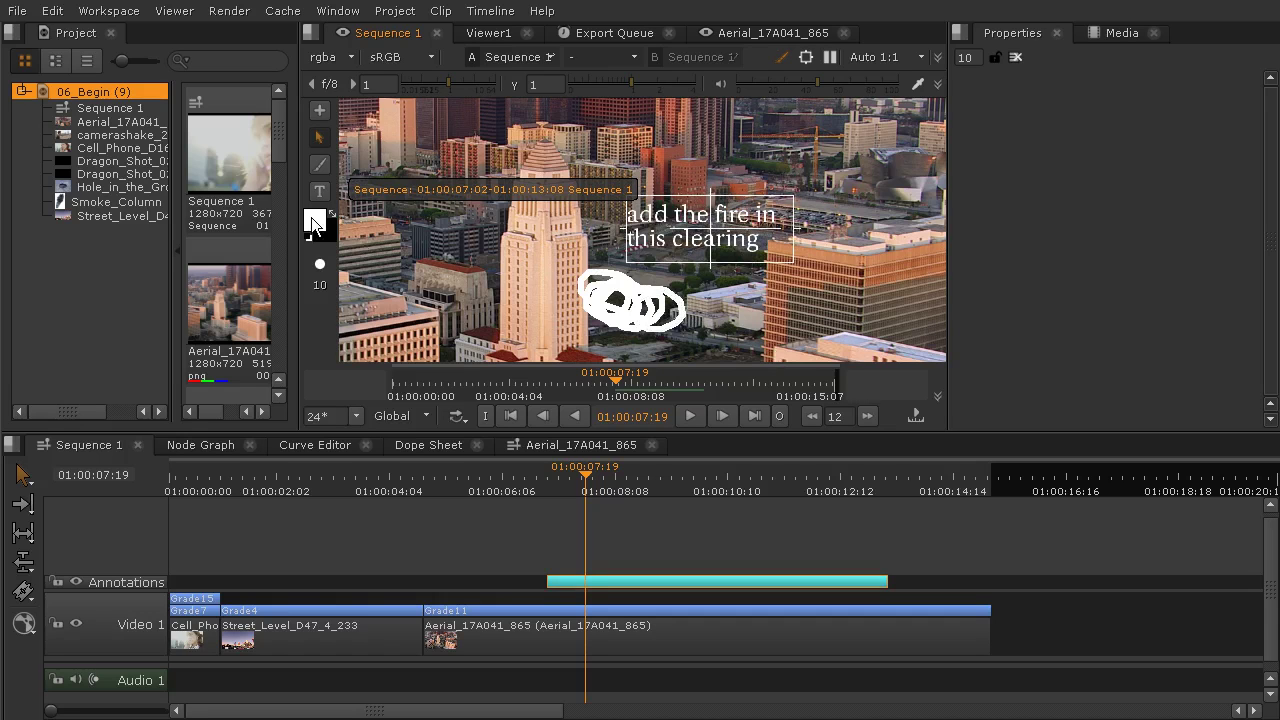
# - Change the text note's colour to green using the colour wheel
pyautogui.click(315, 222)
pyautogui.moveTo(448, 266); pyautogui.dragTo(492, 220)
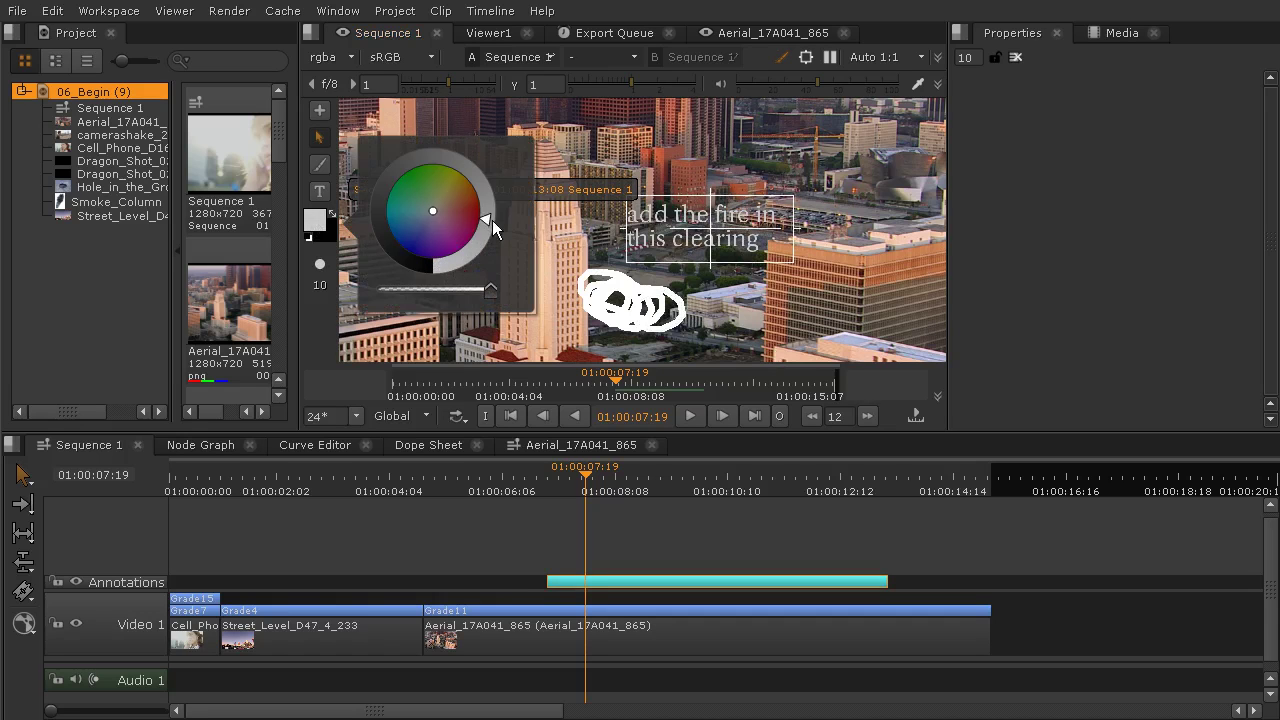
pyautogui.click(760, 296)
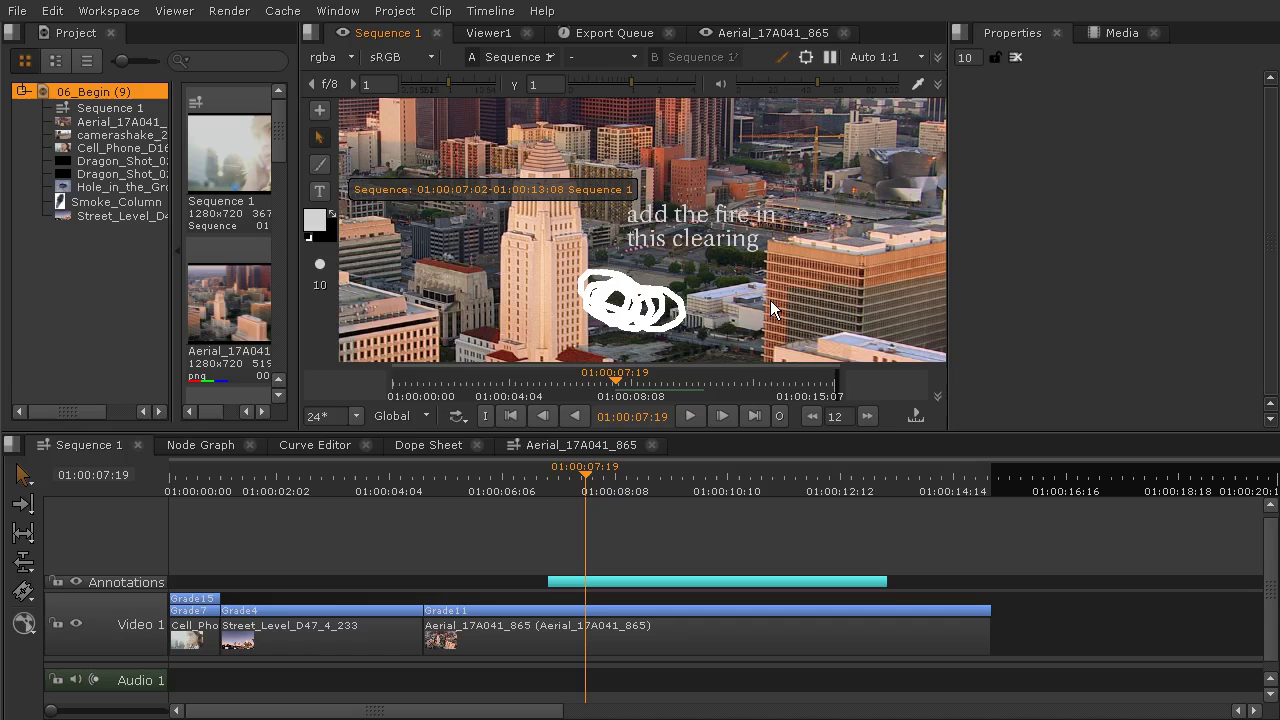
pyautogui.click(708, 250)
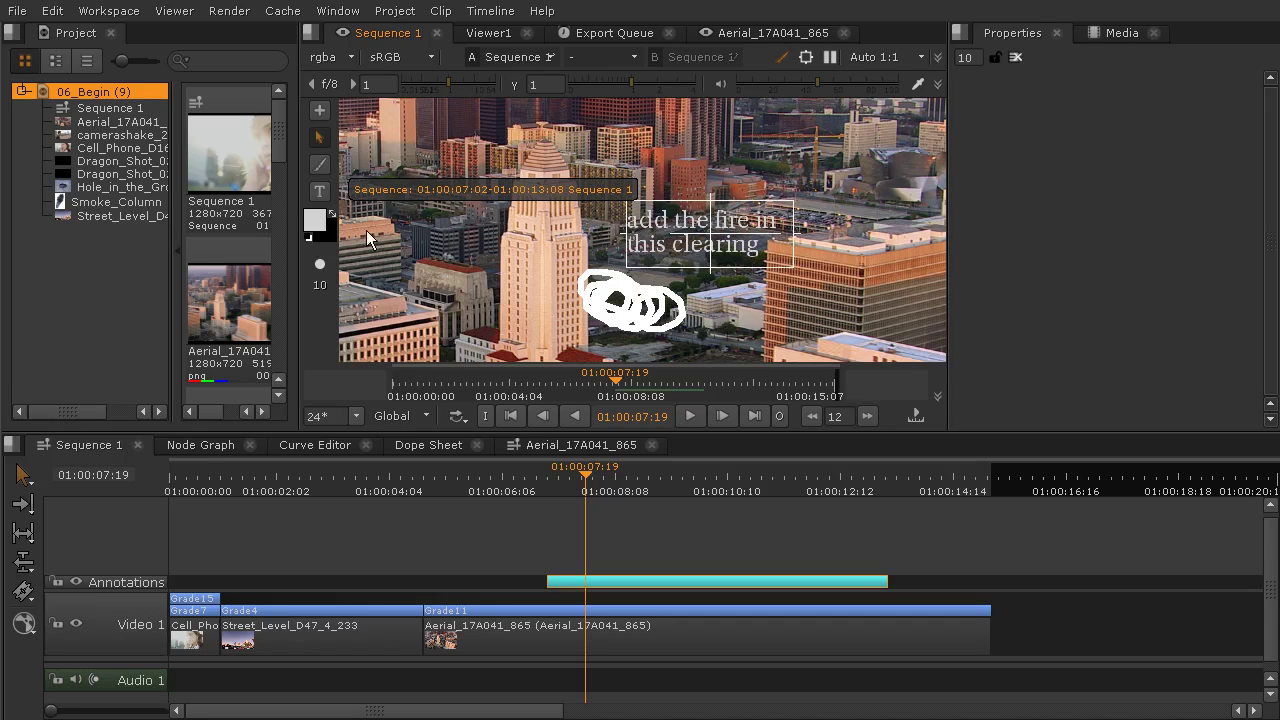
pyautogui.click(314, 223)
pyautogui.moveTo(437, 238)
pyautogui.mouseDown()
pyautogui.moveTo(452, 205)
pyautogui.moveTo(438, 174)
pyautogui.moveTo(423, 179)
pyautogui.mouseUp()
pyautogui.click(818, 263)
# - Zoom the viewer back out and preview the annotated shot's frames
pyautogui.scroll(-3, 808, 210)
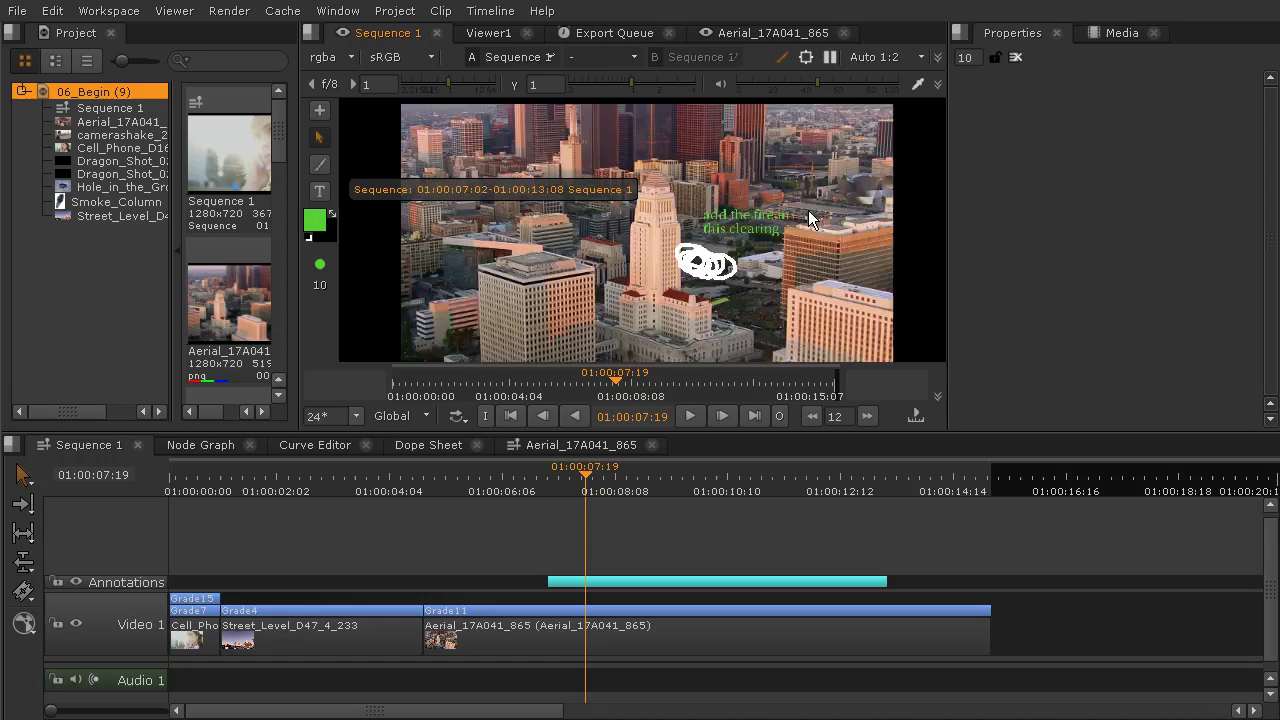
pyautogui.scroll(3, 816, 214)
pyautogui.scroll(-2, 752, 240)
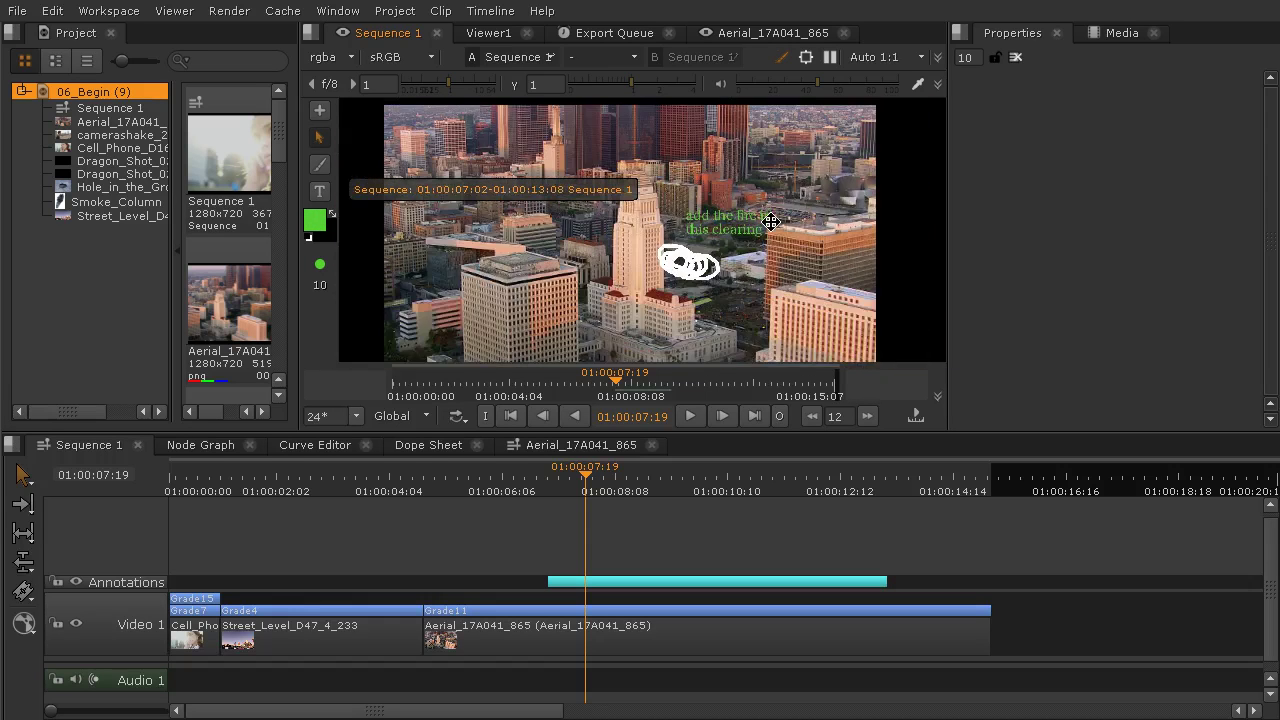
pyautogui.moveTo(588, 496)
pyautogui.mouseDown()
pyautogui.moveTo(547, 488)
pyautogui.moveTo(917, 498)
pyautogui.moveTo(651, 503)
pyautogui.moveTo(570, 510)
pyautogui.moveTo(655, 519)
pyautogui.moveTo(543, 530)
pyautogui.moveTo(874, 526)
pyautogui.moveTo(555, 527)
pyautogui.moveTo(935, 558)
pyautogui.moveTo(374, 528)
pyautogui.moveTo(865, 528)
pyautogui.moveTo(620, 527)
pyautogui.moveTo(651, 529)
pyautogui.moveTo(808, 520)
pyautogui.moveTo(466, 510)
pyautogui.mouseUp()
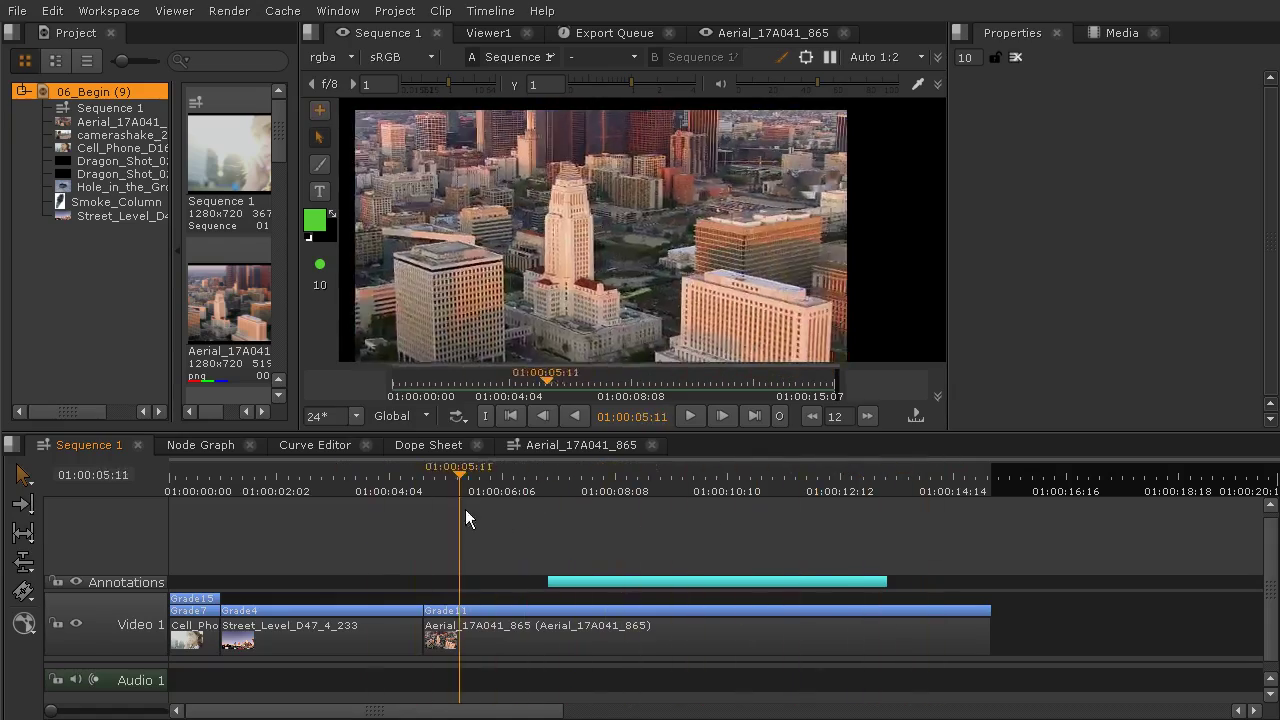
# - Create a second annotation and trim its start to 01:00:04:19, ending at 01:00:15:06
pyautogui.click(321, 110)
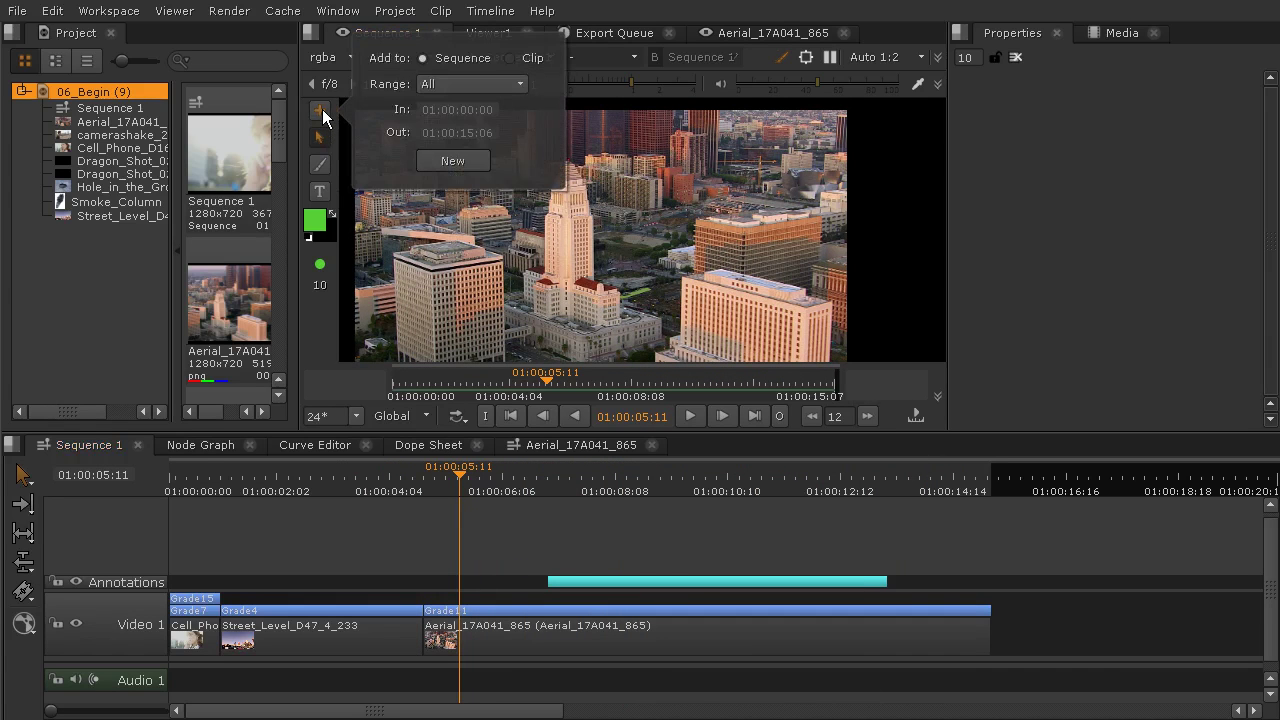
pyautogui.click(452, 161)
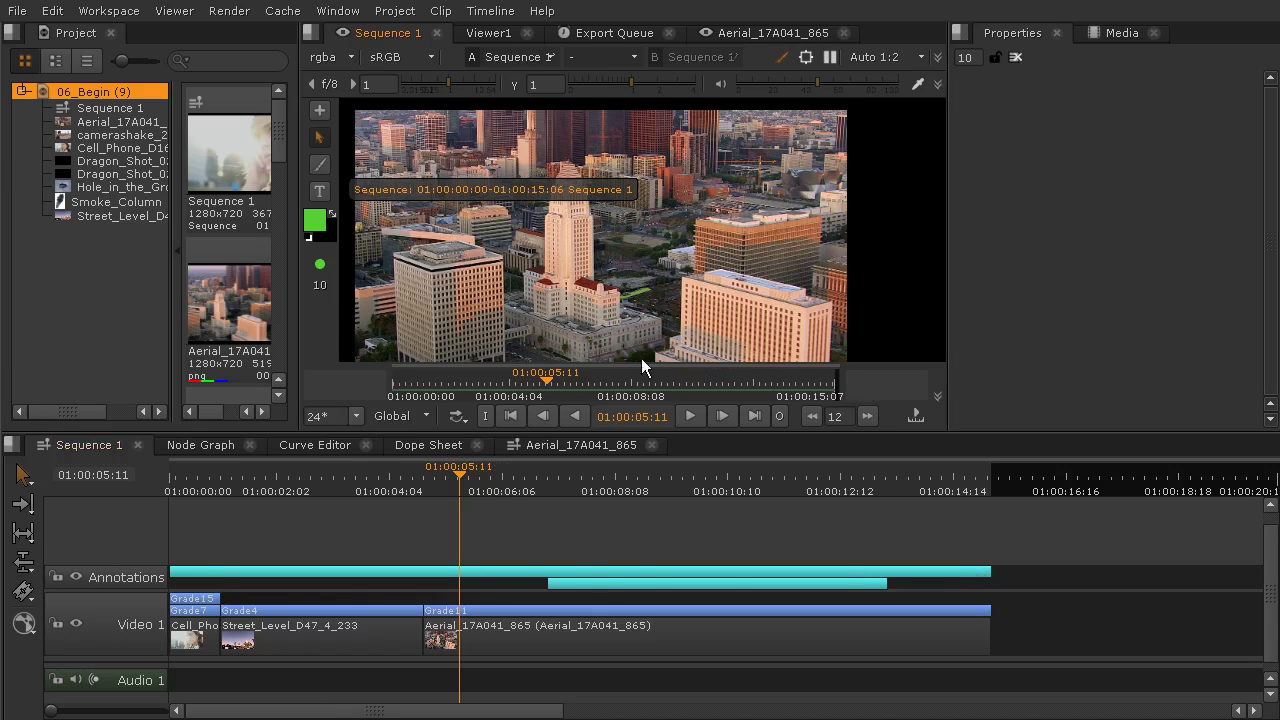
pyautogui.moveTo(171, 572)
pyautogui.mouseDown()
pyautogui.moveTo(477, 593)
pyautogui.moveTo(428, 604)
pyautogui.mouseUp()
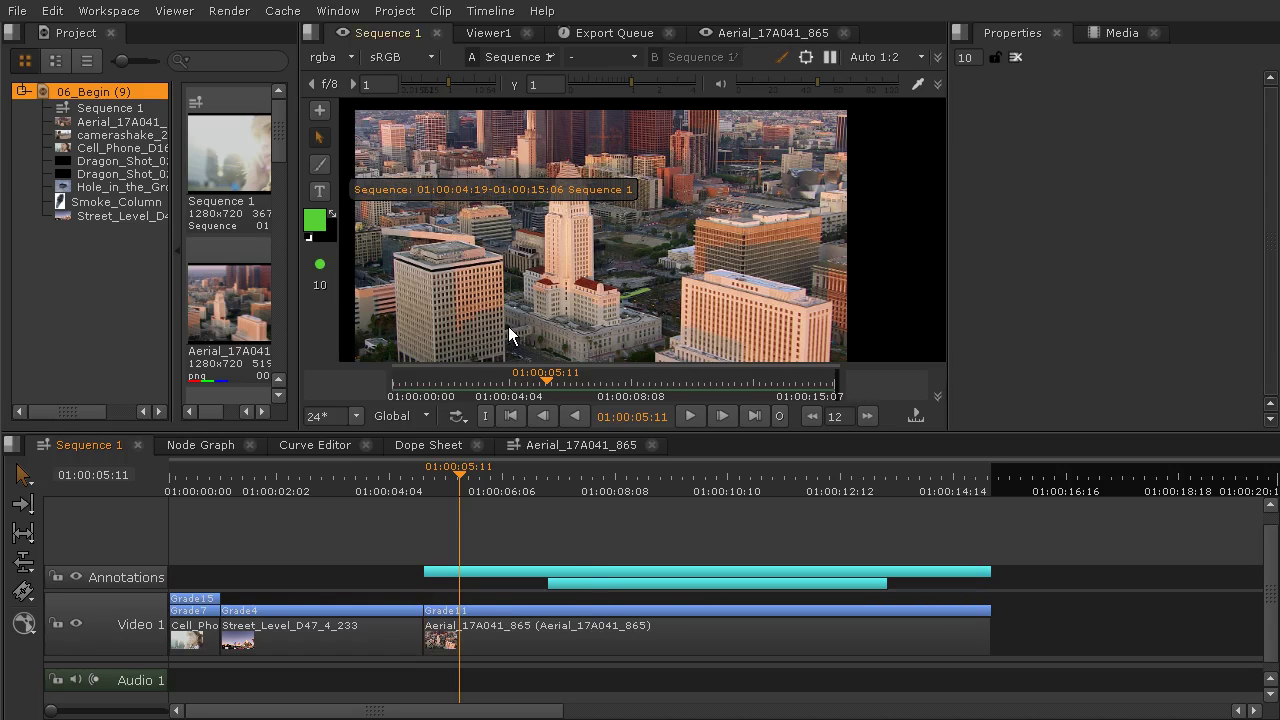
pyautogui.click(320, 164)
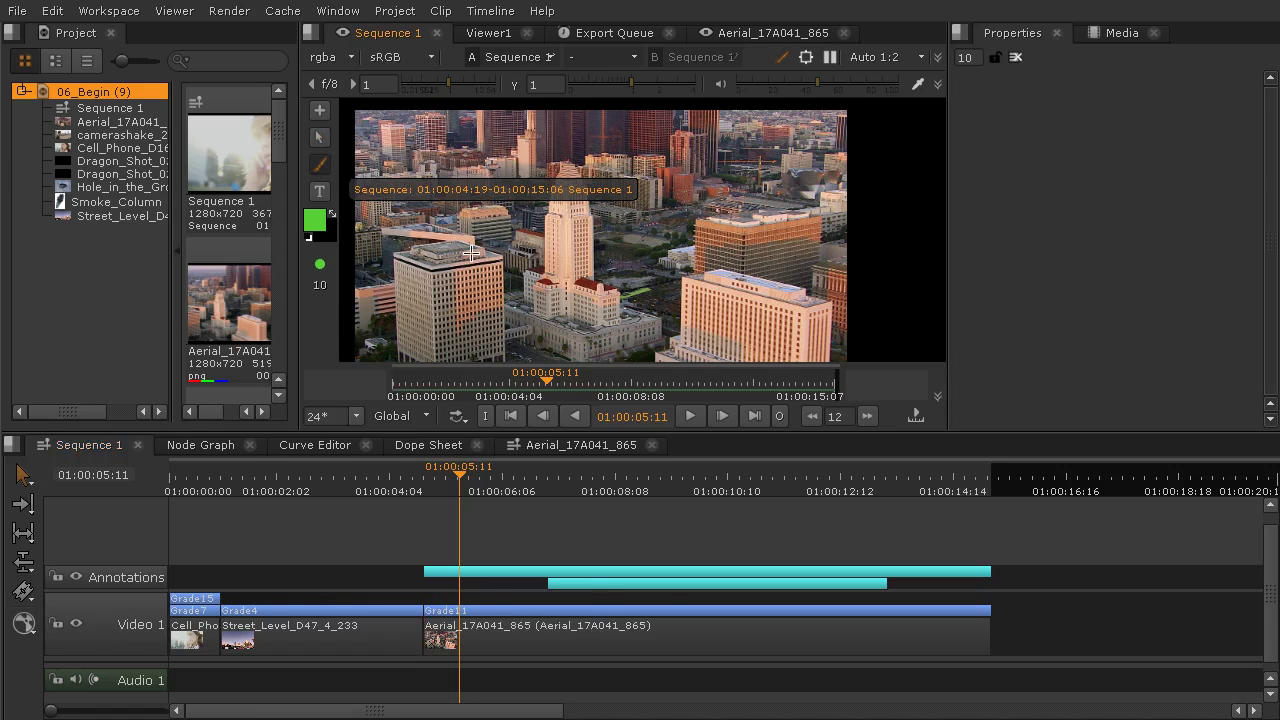
pyautogui.moveTo(458, 246)
pyautogui.mouseDown()
pyautogui.moveTo(434, 256)
pyautogui.moveTo(448, 242)
pyautogui.mouseUp()
pyautogui.moveTo(469, 480); pyautogui.dragTo(985, 552)
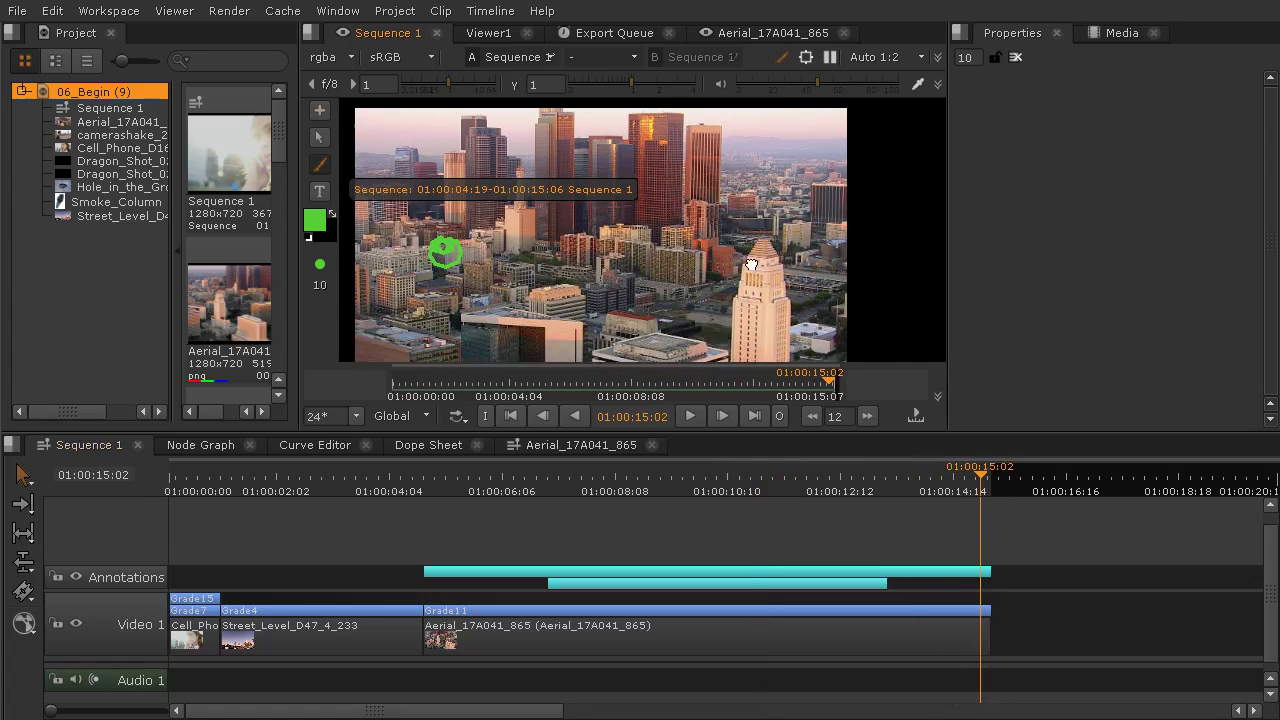
pyautogui.moveTo(685, 345)
pyautogui.mouseDown()
pyautogui.moveTo(613, 283)
pyautogui.moveTo(585, 276)
pyautogui.moveTo(575, 294)
pyautogui.moveTo(595, 282)
pyautogui.moveTo(561, 270)
pyautogui.moveTo(731, 278)
pyautogui.mouseUp()
pyautogui.moveTo(532, 202); pyautogui.dragTo(717, 280)
pyautogui.moveTo(609, 165); pyautogui.dragTo(651, 197)
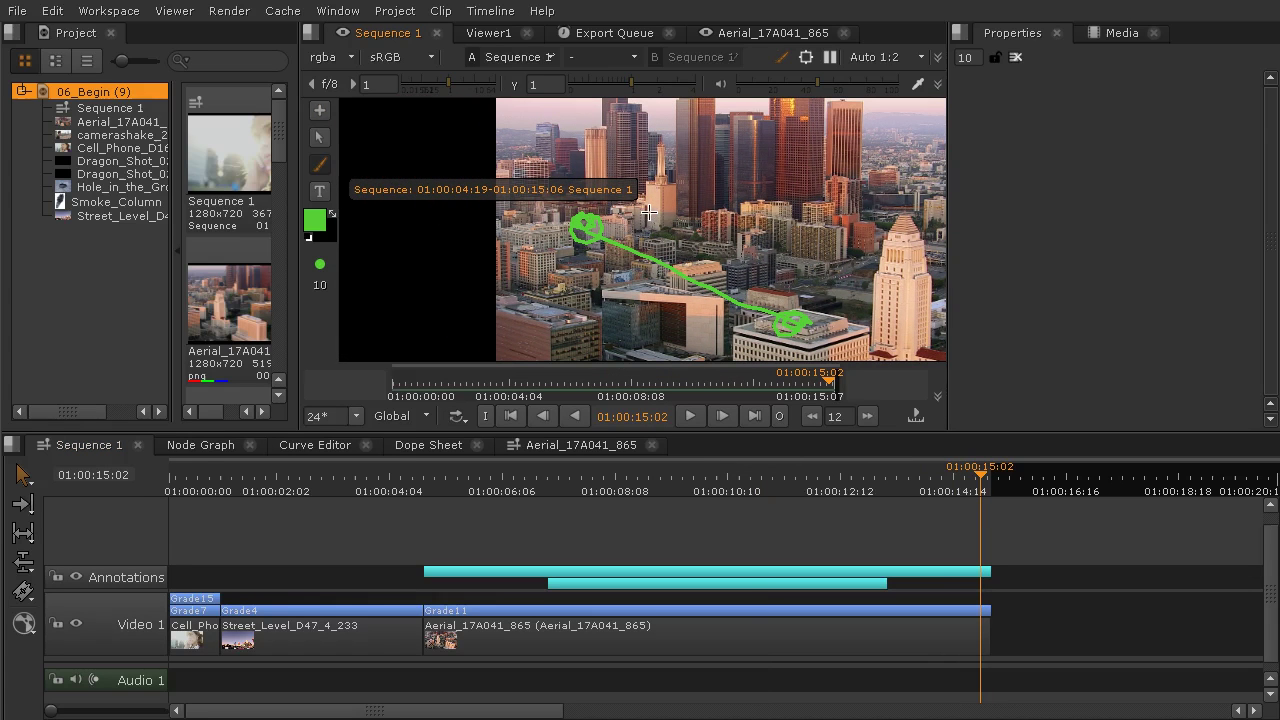
# - Add the green note 'dragon lands on building on left of clip' beside the arrow's upper end
pyautogui.click(319, 191)
pyautogui.click(674, 170)
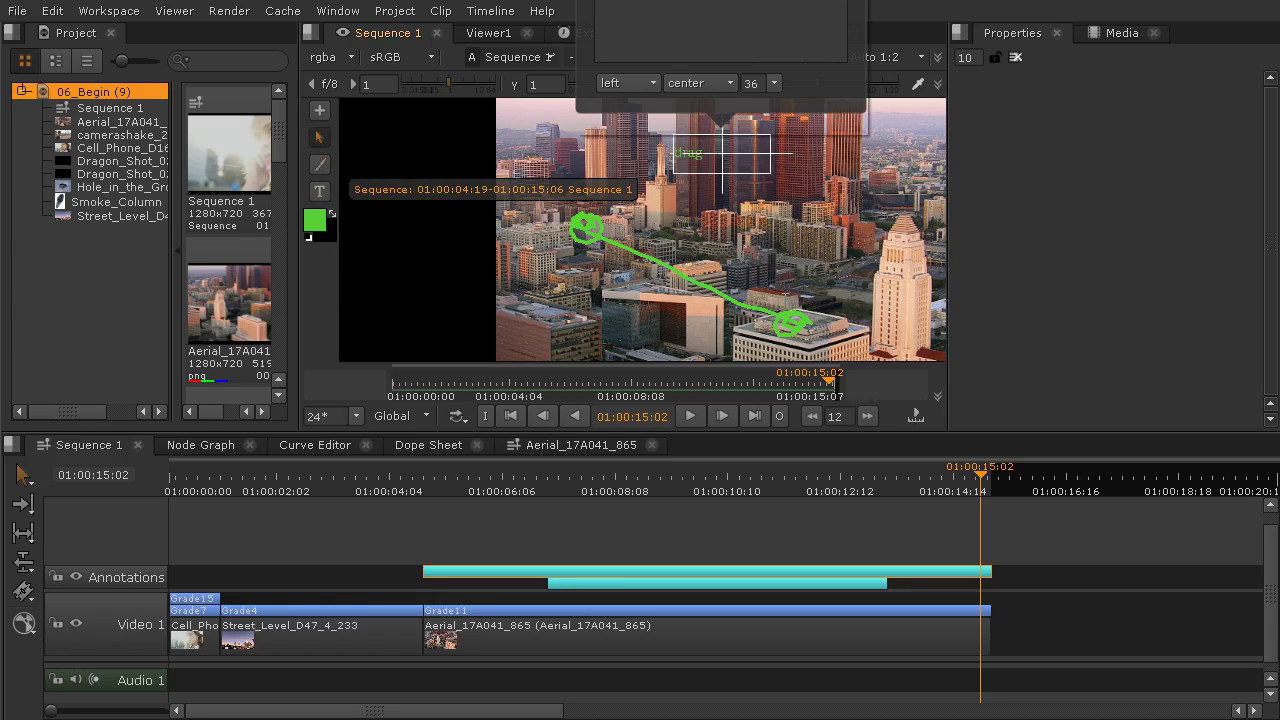
pyautogui.write('dragonlands on building on lef')
pyautogui.write('to')
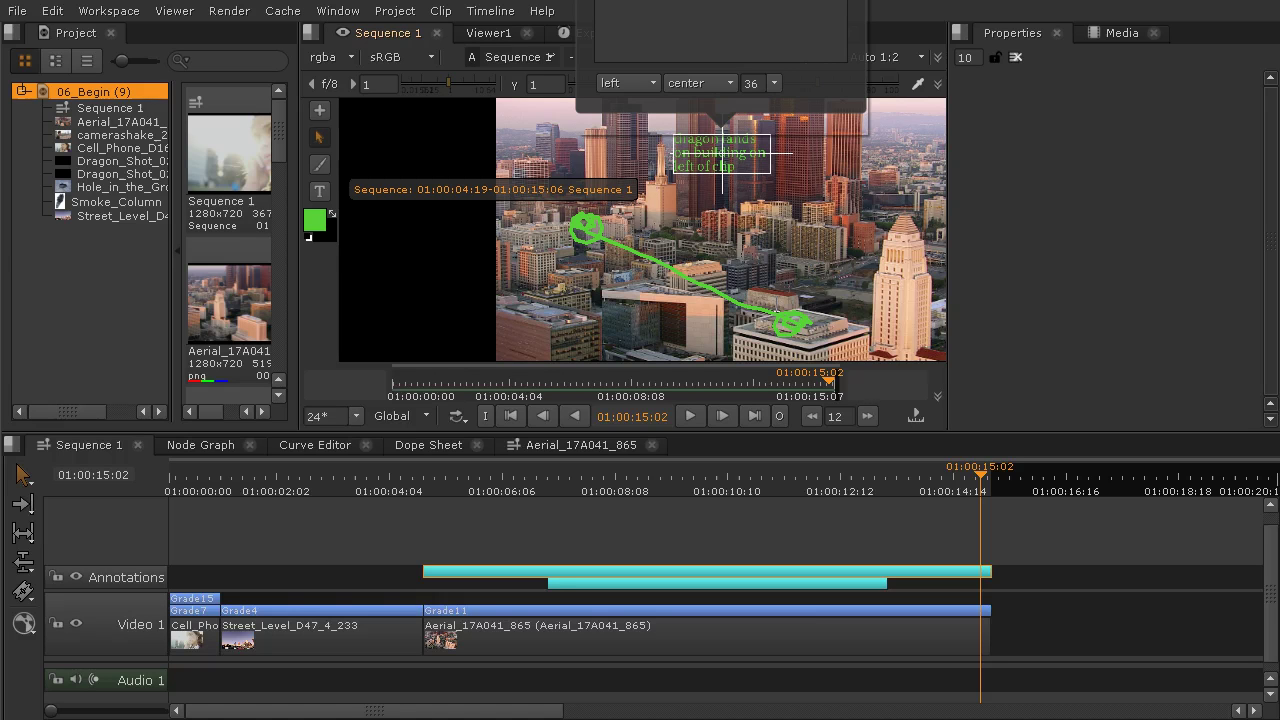
pyautogui.moveTo(722, 153)
pyautogui.mouseDown()
pyautogui.moveTo(722, 228)
pyautogui.moveTo(842, 292)
pyautogui.moveTo(919, 286)
pyautogui.mouseUp()
pyautogui.moveTo(811, 241)
pyautogui.mouseDown()
pyautogui.moveTo(737, 214)
pyautogui.moveTo(749, 216)
pyautogui.mouseUp()
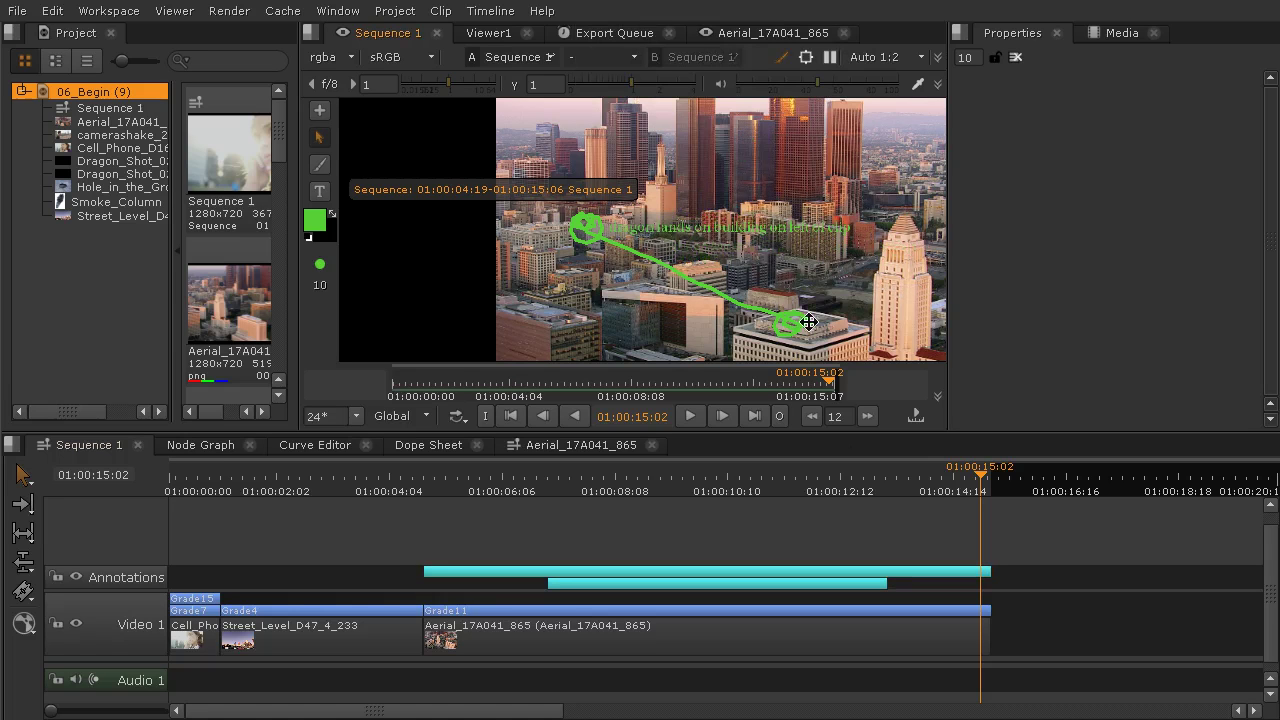
pyautogui.moveTo(980, 478)
pyautogui.mouseDown()
pyautogui.moveTo(390, 479)
pyautogui.moveTo(837, 534)
pyautogui.moveTo(946, 534)
pyautogui.moveTo(371, 530)
pyautogui.moveTo(861, 543)
pyautogui.moveTo(357, 541)
pyautogui.moveTo(961, 541)
pyautogui.moveTo(545, 540)
pyautogui.moveTo(634, 526)
pyautogui.moveTo(1014, 537)
pyautogui.moveTo(577, 545)
pyautogui.mouseUp()
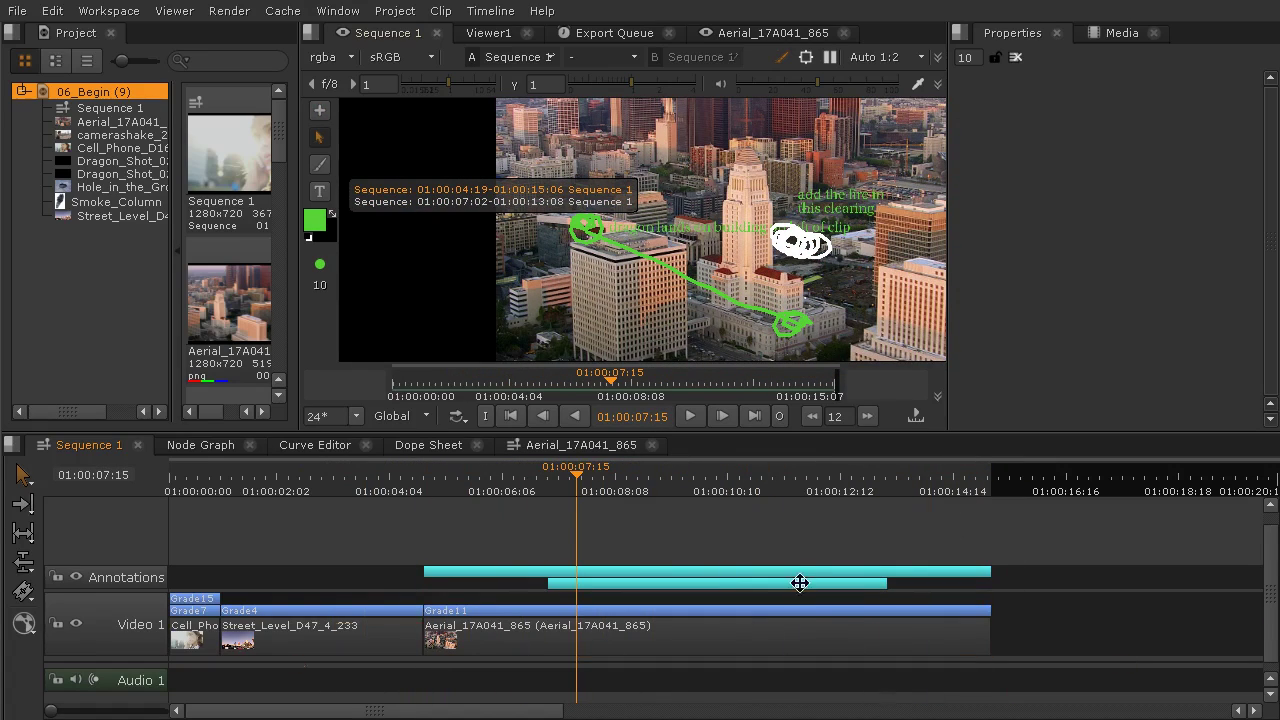
# - On the Street_Level_D47_4_233 clip, set the in point at 01:00:01:16 and the out point at 01:00:04:05
pyautogui.moveTo(563, 491); pyautogui.dragTo(268, 577)
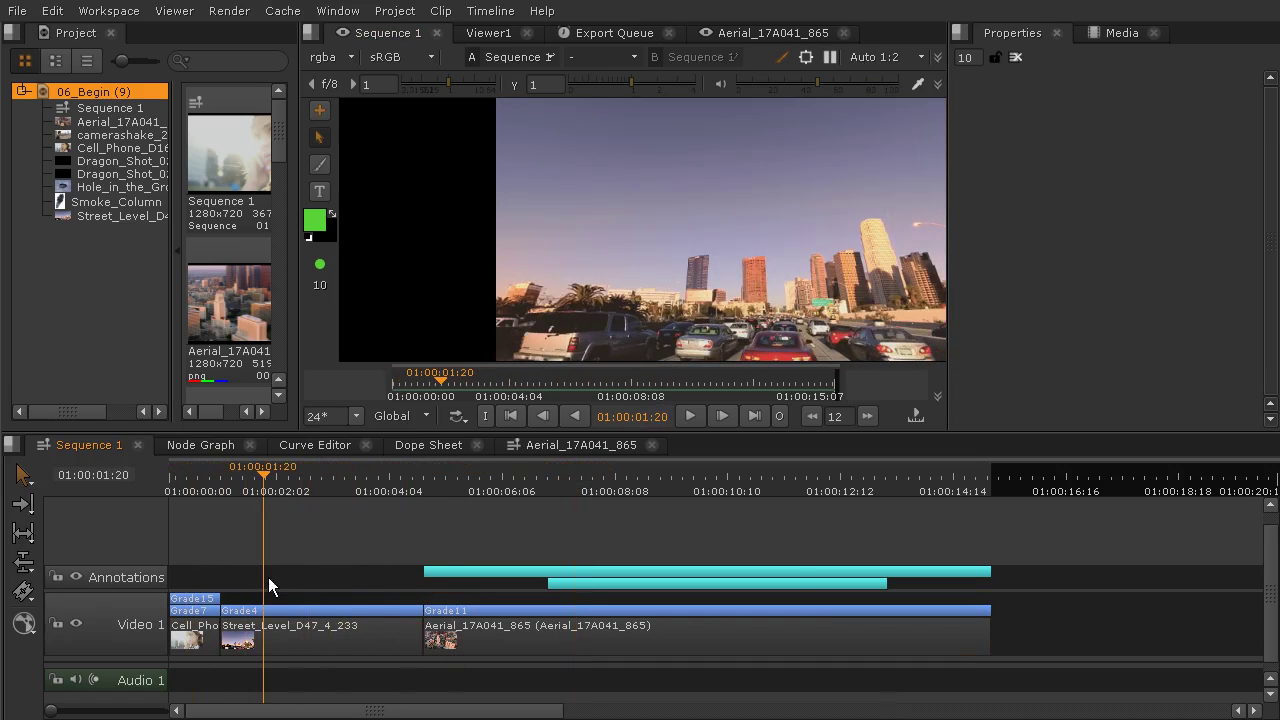
pyautogui.click(336, 640)
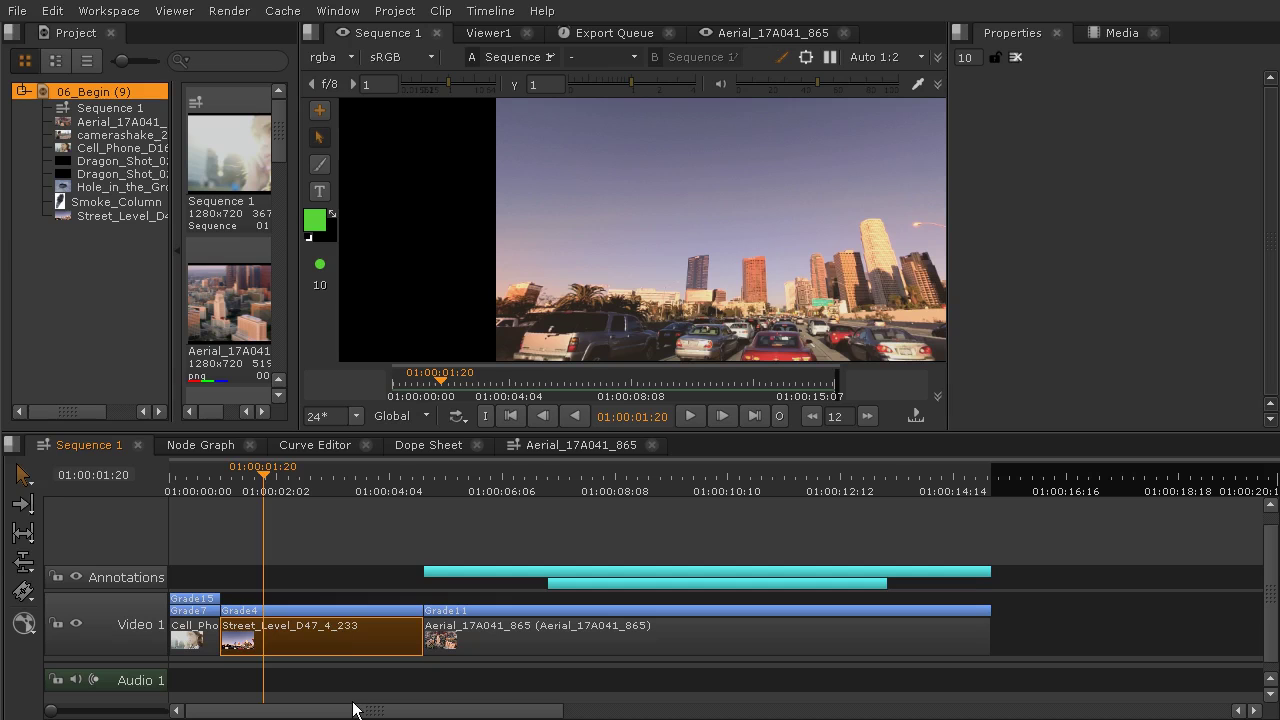
pyautogui.moveTo(253, 475); pyautogui.dragTo(259, 517)
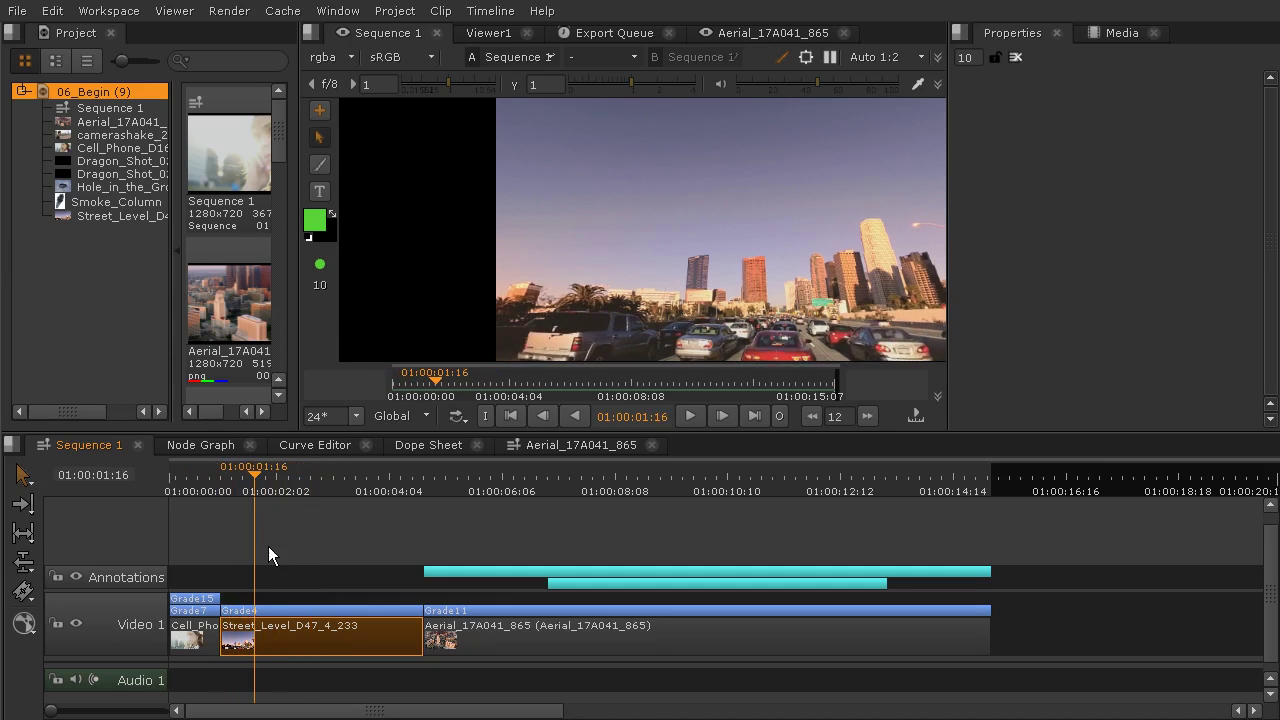
pyautogui.press('i')
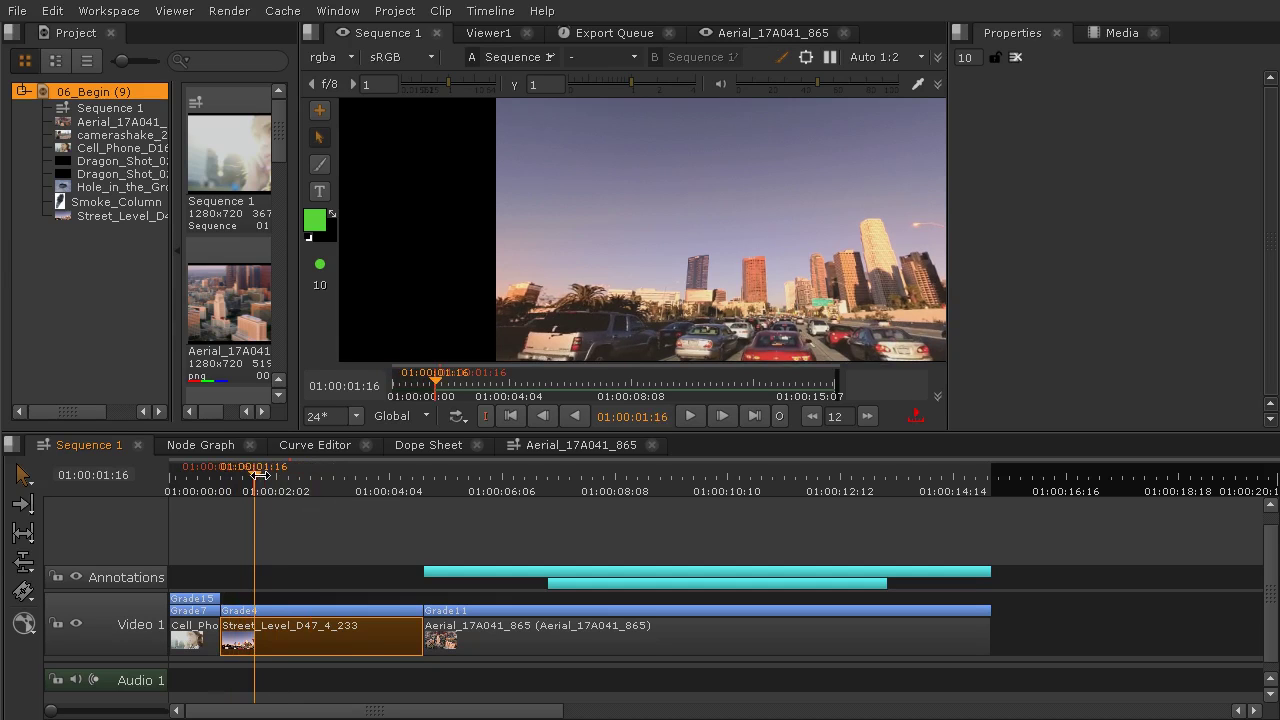
pyautogui.moveTo(259, 476)
pyautogui.mouseDown()
pyautogui.moveTo(397, 512)
pyautogui.moveTo(349, 490)
pyautogui.mouseUp()
pyautogui.press('o')
# - Create a new annotation with Range set to In/Out Points, covering 01:00:01:16 to 01:00:04:05
pyautogui.click(320, 110)
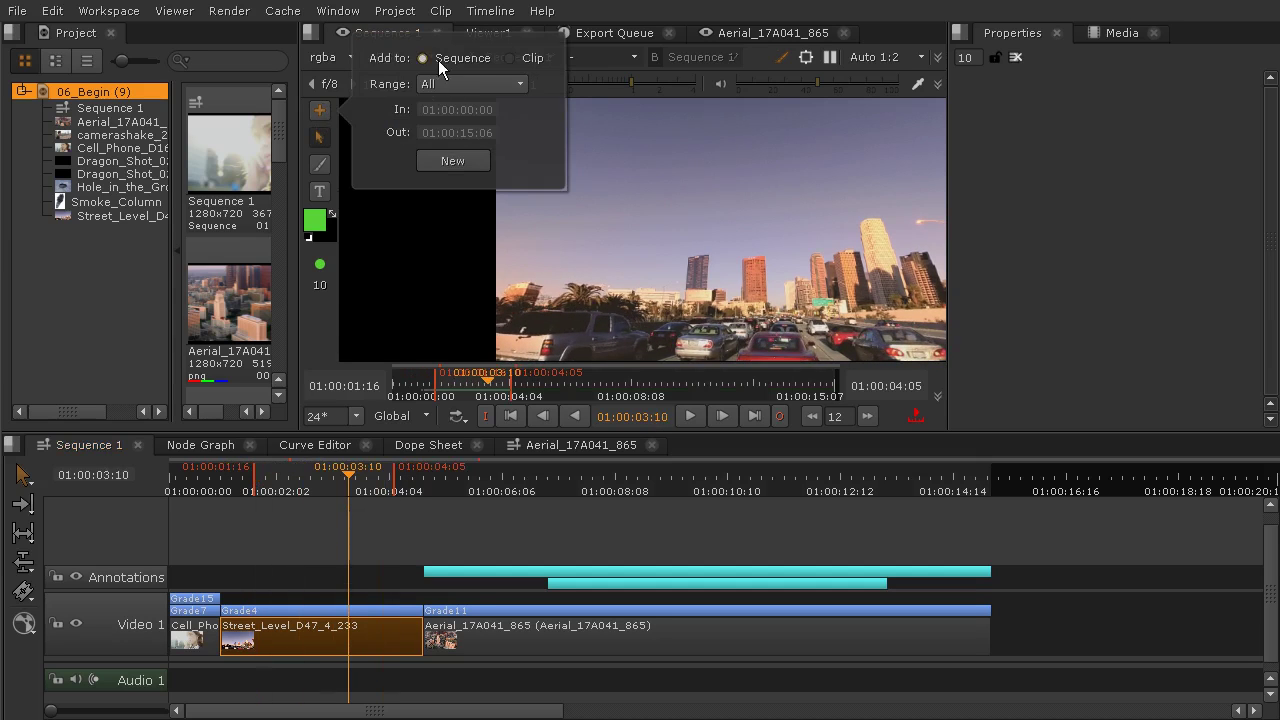
pyautogui.click(446, 86)
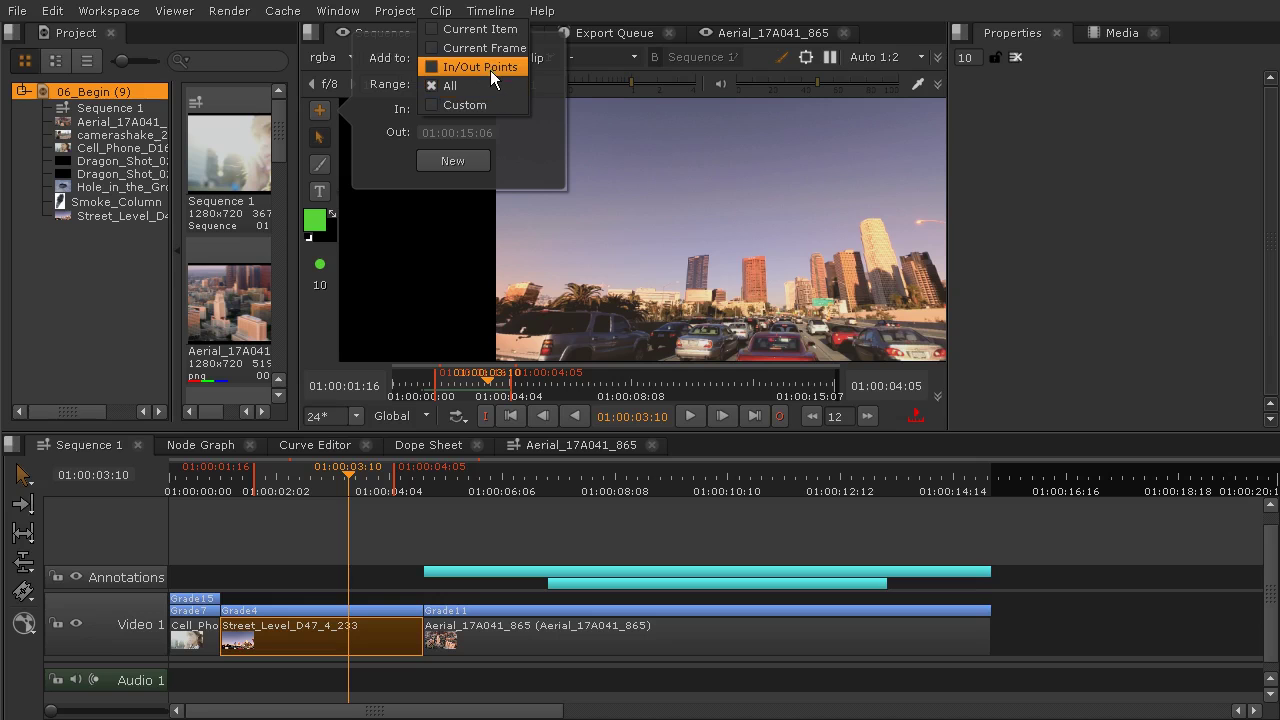
pyautogui.click(490, 68)
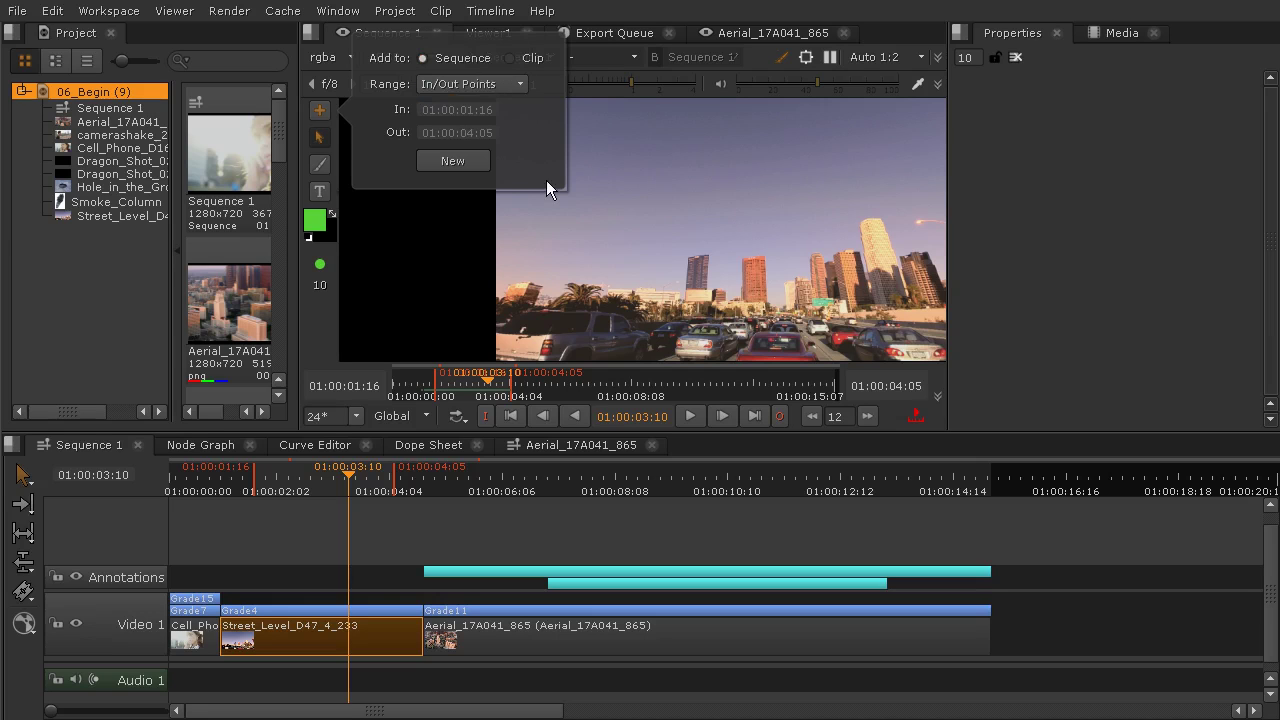
pyautogui.click(448, 161)
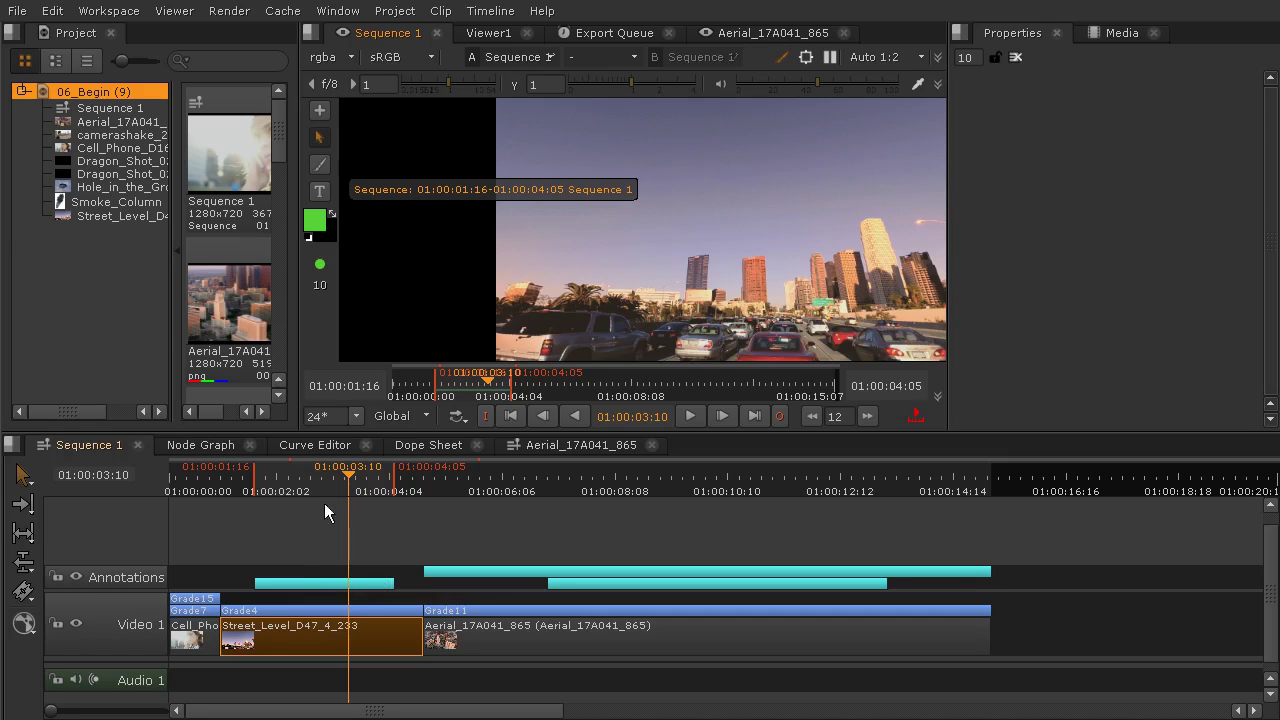
# - Paint a magenta brush line with arrowheads from the upper left toward the distant towers
pyautogui.click(315, 222)
pyautogui.moveTo(455, 213)
pyautogui.mouseDown()
pyautogui.moveTo(458, 185)
pyautogui.moveTo(410, 222)
pyautogui.moveTo(446, 245)
pyautogui.mouseUp()
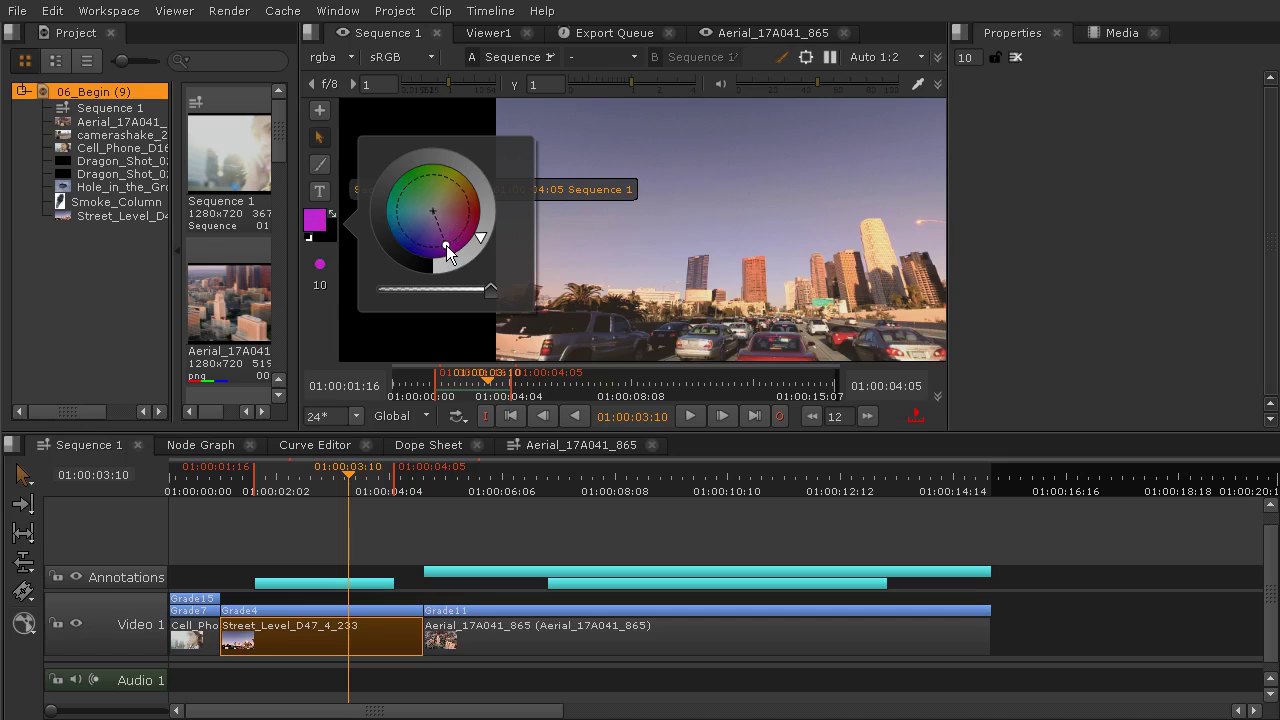
pyautogui.click(319, 164)
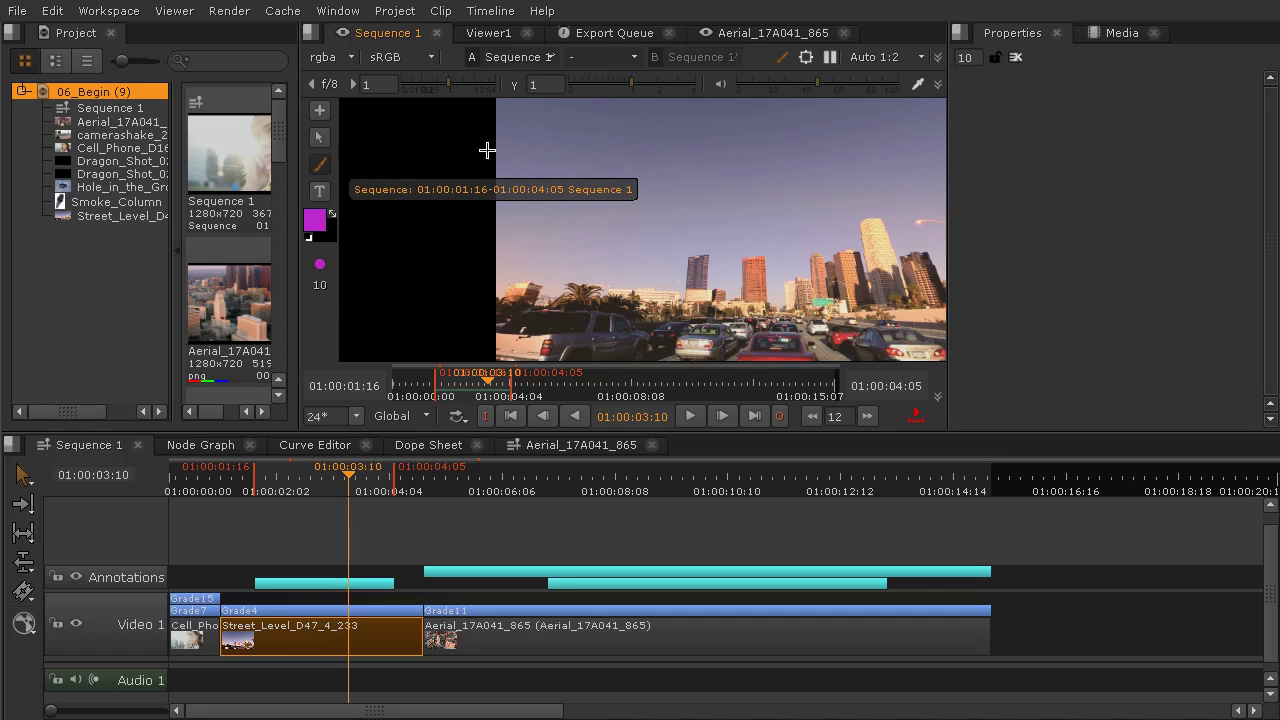
pyautogui.moveTo(445, 143); pyautogui.dragTo(917, 249)
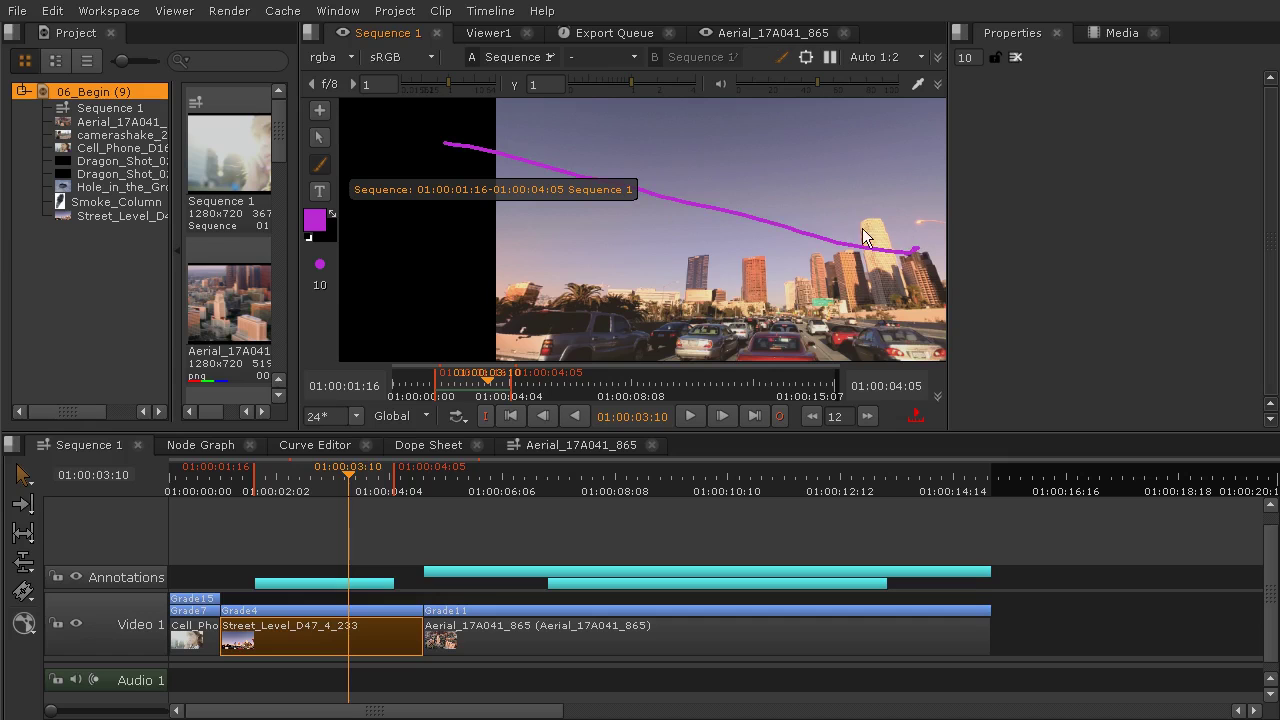
pyautogui.moveTo(457, 133)
pyautogui.mouseDown()
pyautogui.moveTo(440, 131)
pyautogui.moveTo(457, 160)
pyautogui.moveTo(446, 163)
pyautogui.mouseUp()
pyautogui.moveTo(548, 153); pyautogui.dragTo(579, 190)
pyautogui.moveTo(691, 196); pyautogui.dragTo(715, 224)
pyautogui.moveTo(797, 219)
pyautogui.mouseDown()
pyautogui.moveTo(854, 238)
pyautogui.moveTo(825, 254)
pyautogui.moveTo(905, 261)
pyautogui.mouseUp()
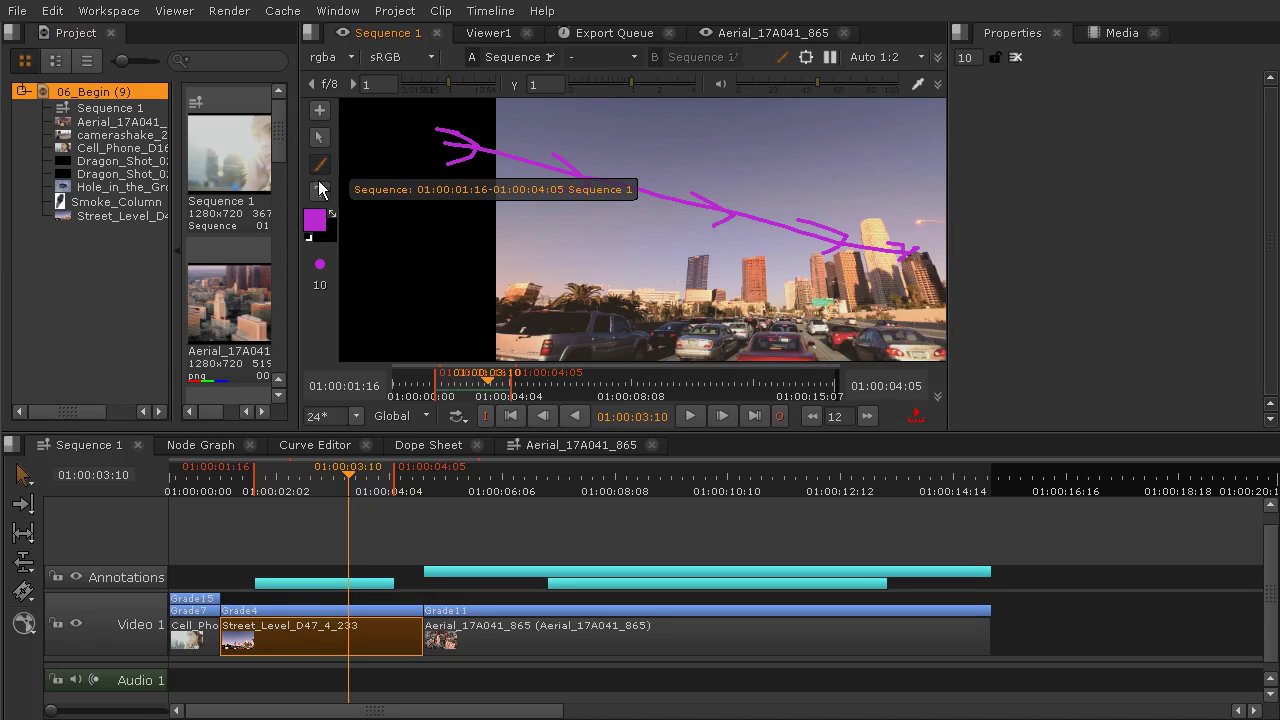
# - Type a note about the dragon flying toward the far building and move it above the towers
pyautogui.click(319, 190)
pyautogui.click(696, 117)
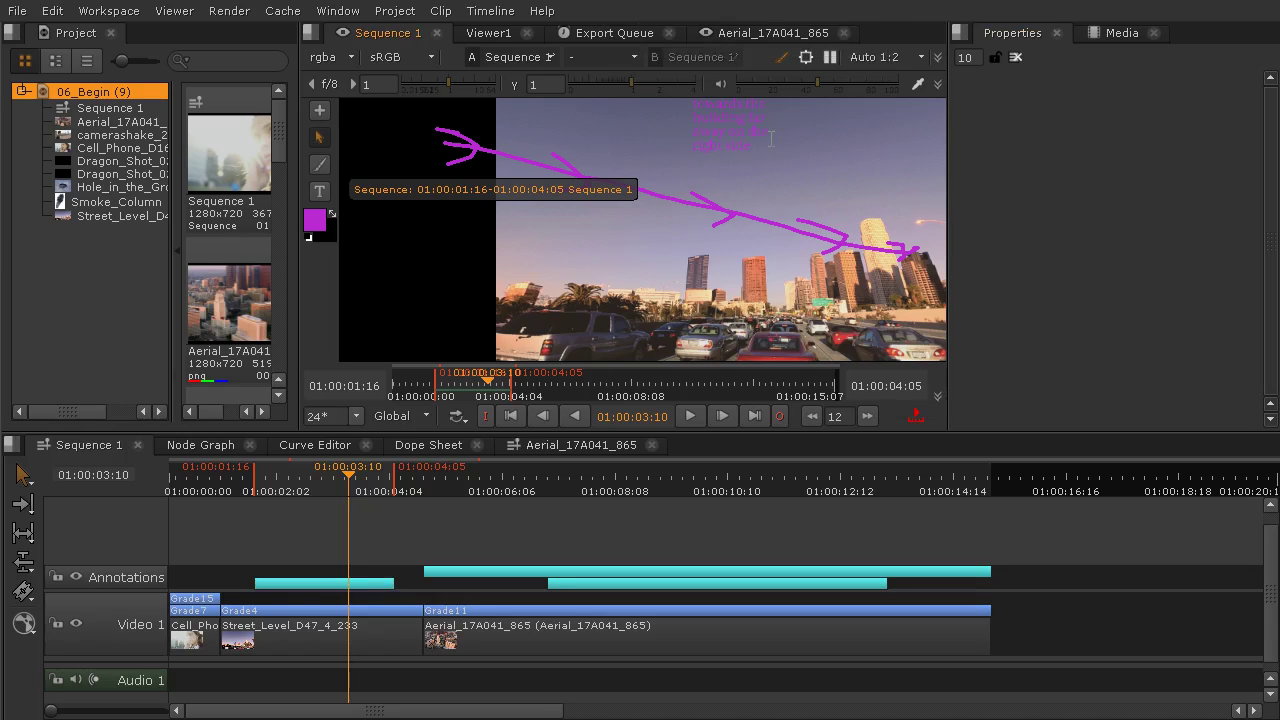
pyautogui.moveTo(743, 109); pyautogui.dragTo(735, 149)
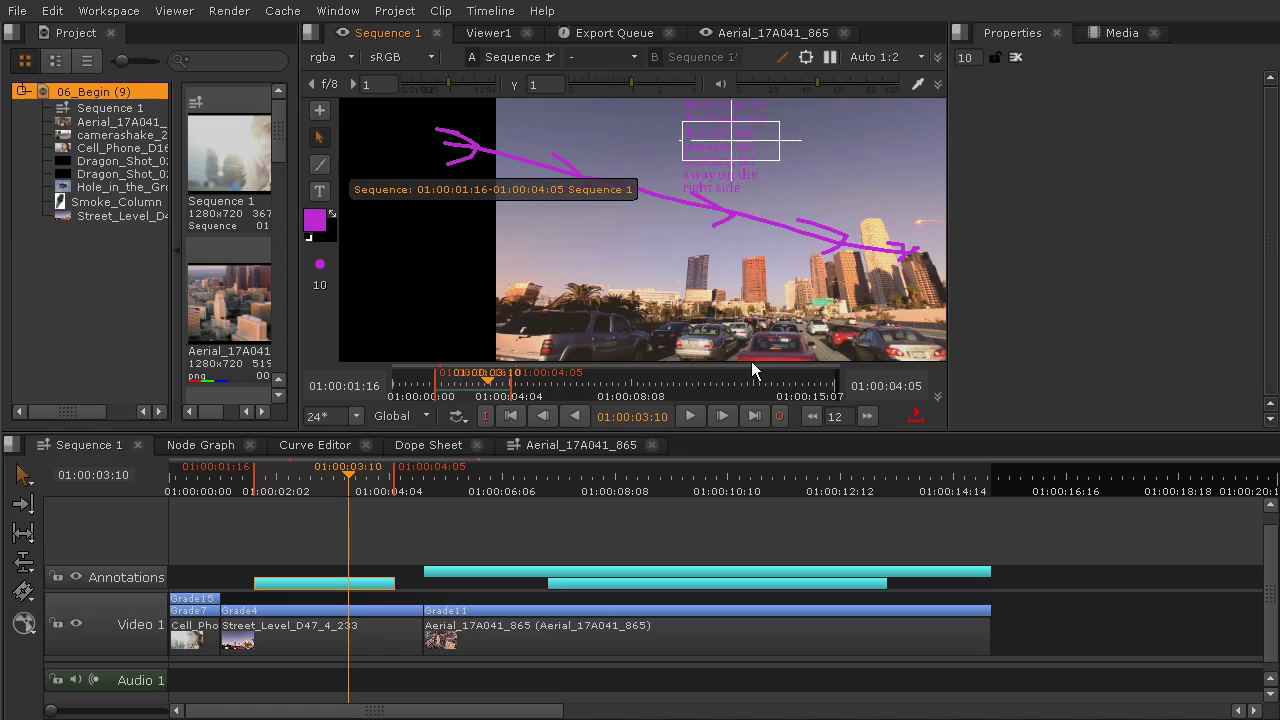
# - Turn the note yellow and widen its box so the text reflows
pyautogui.click(315, 220)
pyautogui.click(410, 182)
pyautogui.moveTo(410, 182); pyautogui.dragTo(452, 182)
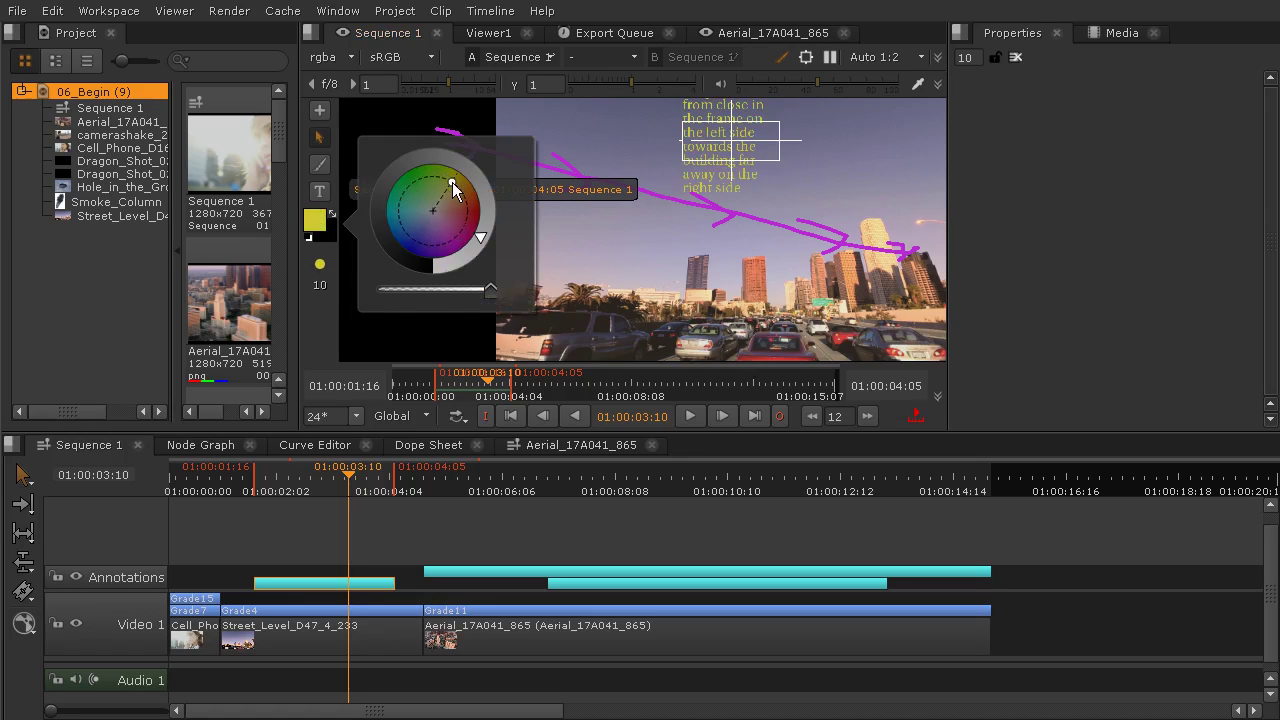
pyautogui.moveTo(782, 165); pyautogui.dragTo(890, 192)
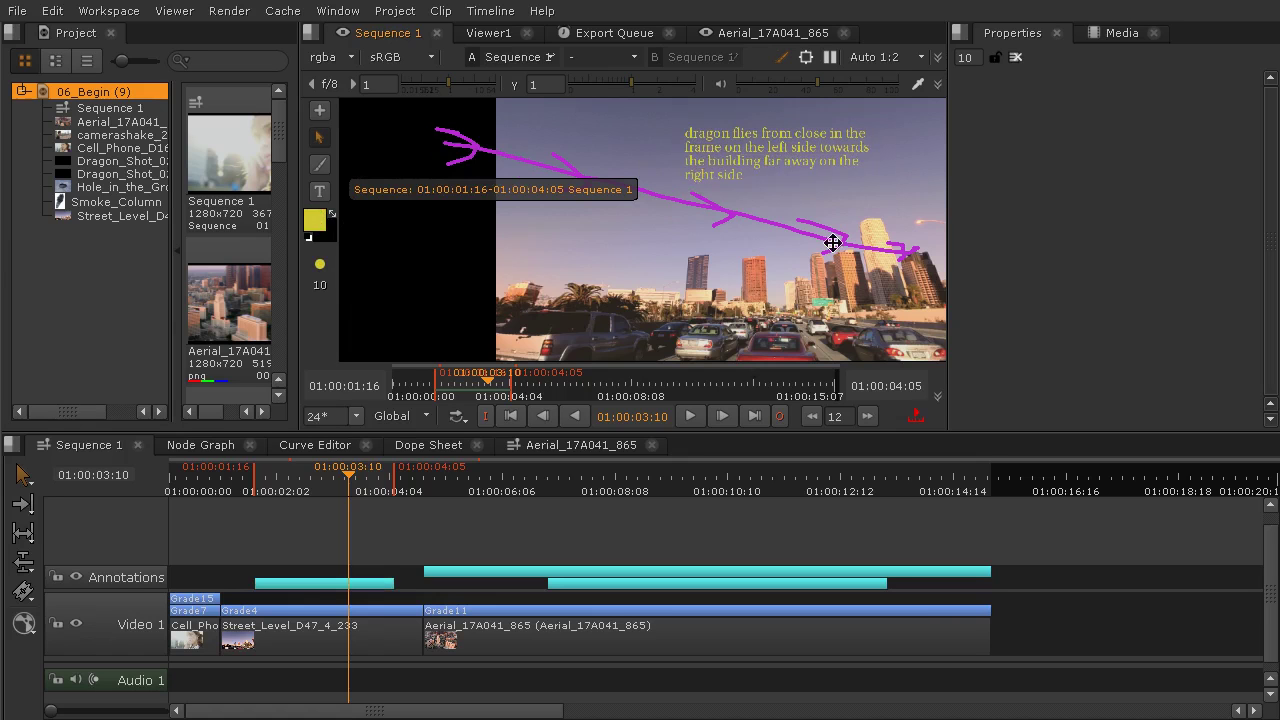
pyautogui.scroll(-2, 834, 237)
pyautogui.moveTo(820, 228); pyautogui.dragTo(697, 215)
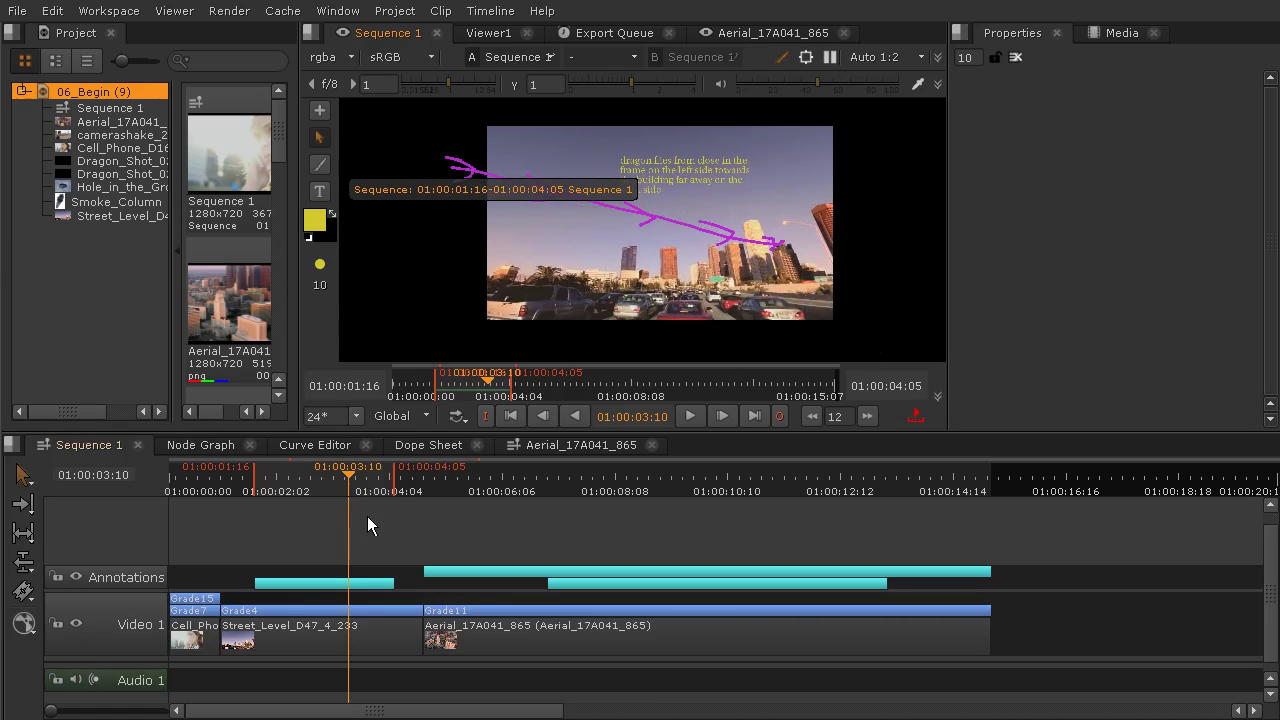
# - With the Street_Level clip selected, create a new annotation with Range set to All
pyautogui.moveTo(352, 490); pyautogui.dragTo(310, 618)
pyautogui.click(349, 645)
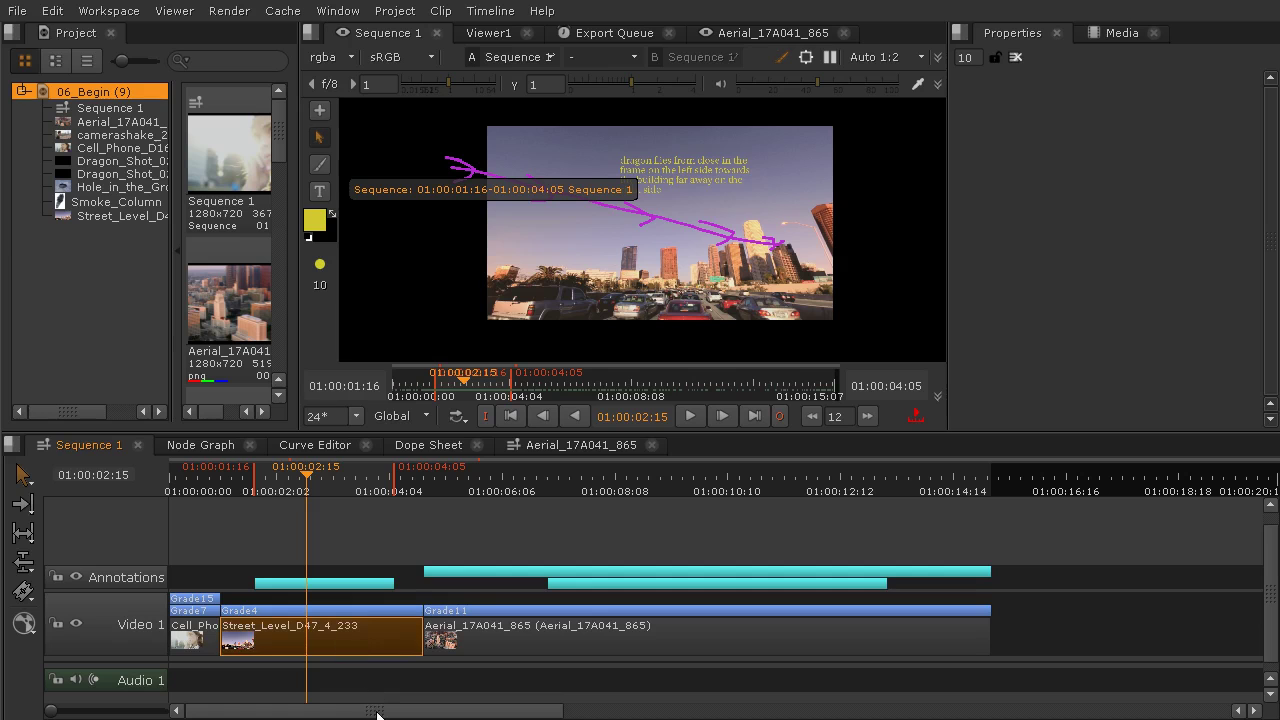
pyautogui.click(320, 112)
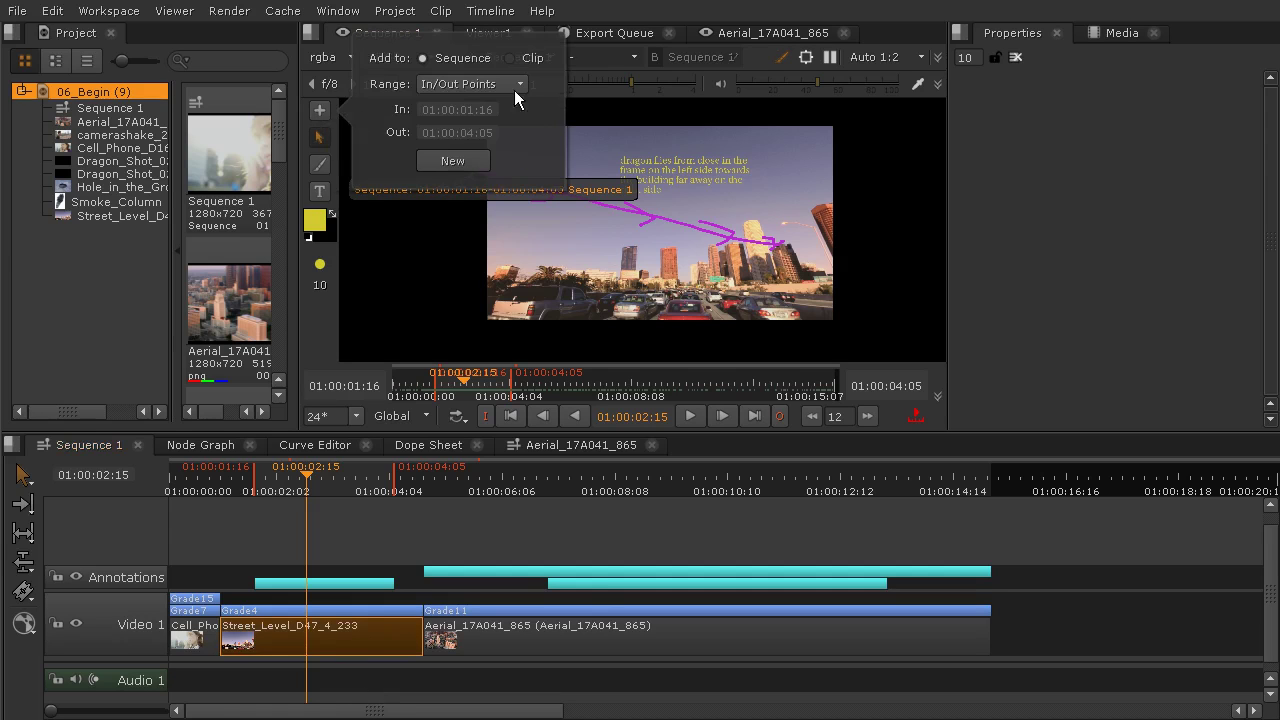
pyautogui.click(472, 85)
pyautogui.click(452, 105)
pyautogui.click(466, 162)
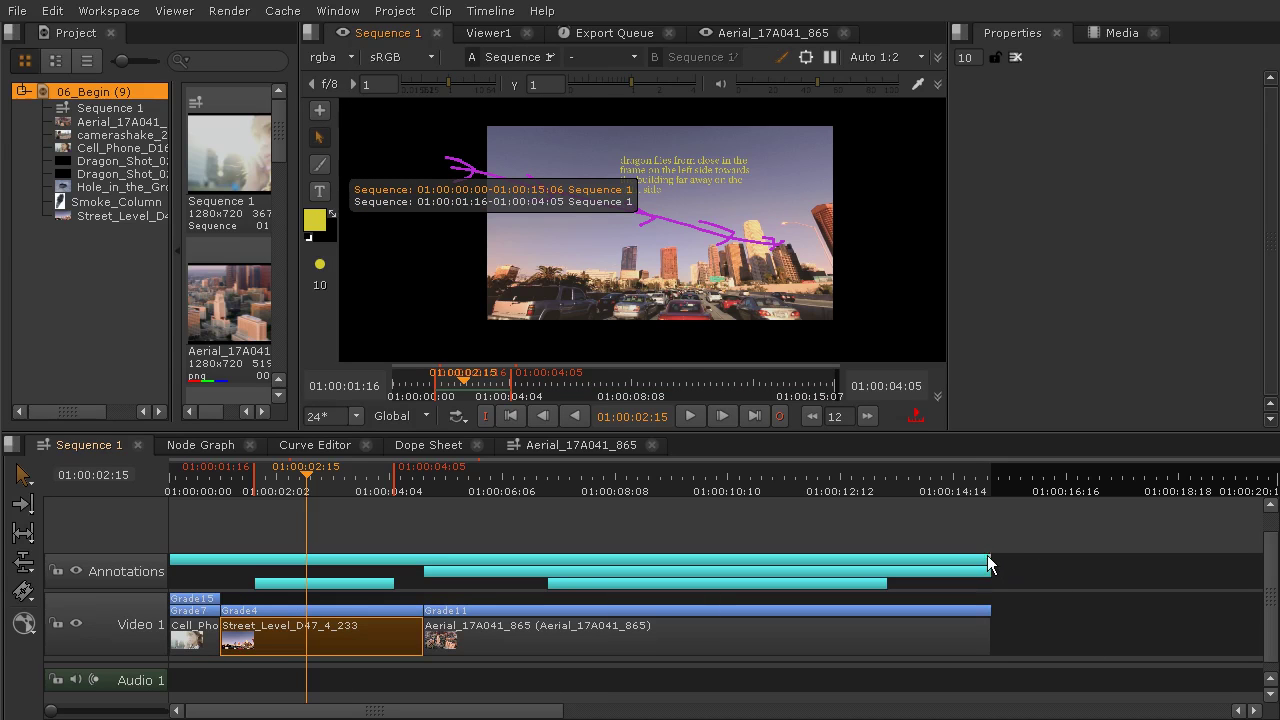
# - Trim the new annotation to span 01:00:01:01 to 01:00:04:18
pyautogui.moveTo(988, 565); pyautogui.dragTo(424, 570)
pyautogui.click(176, 559)
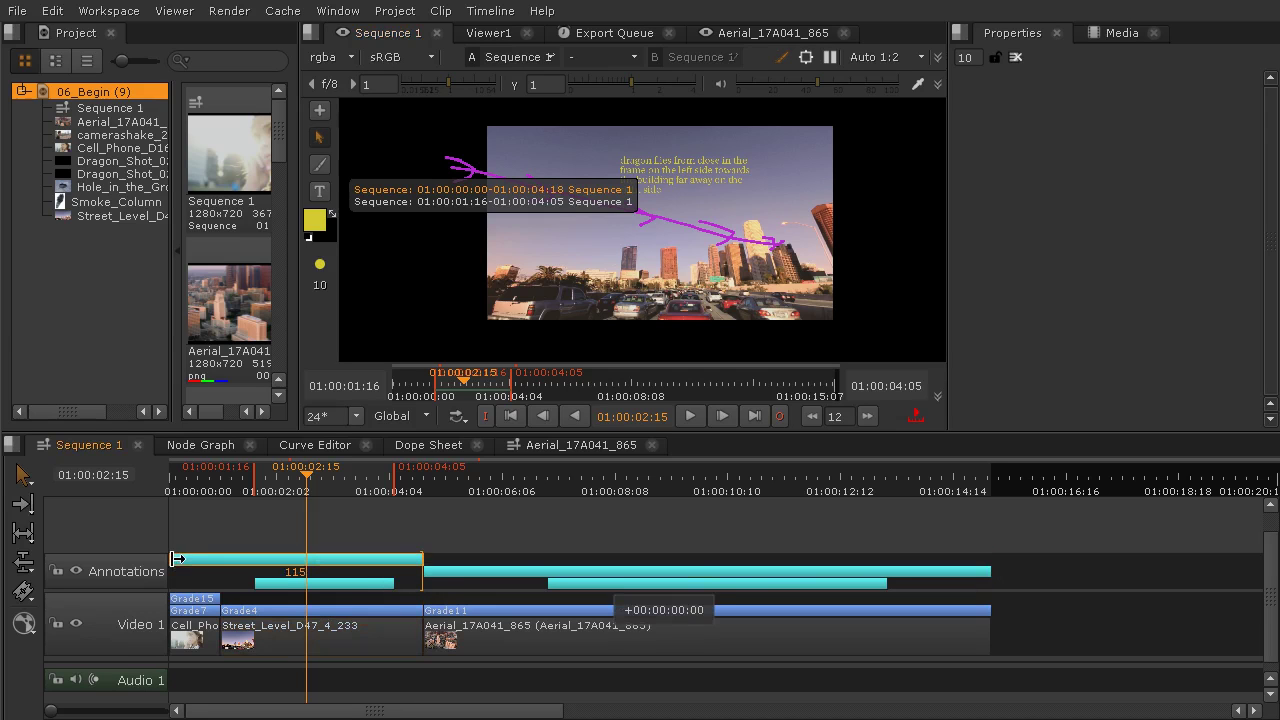
pyautogui.moveTo(176, 559); pyautogui.dragTo(221, 559)
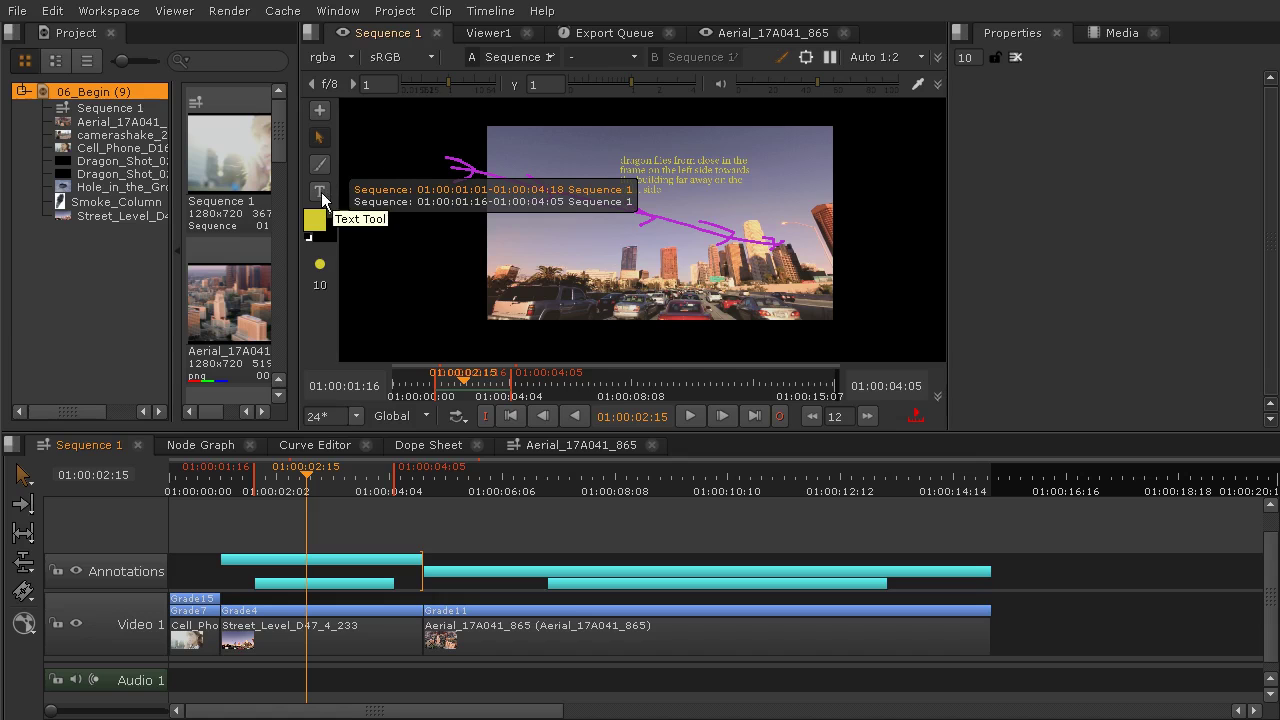
# - Place a small yellow text note on the street shot, up and to the left
pyautogui.click(321, 193)
pyautogui.click(548, 245)
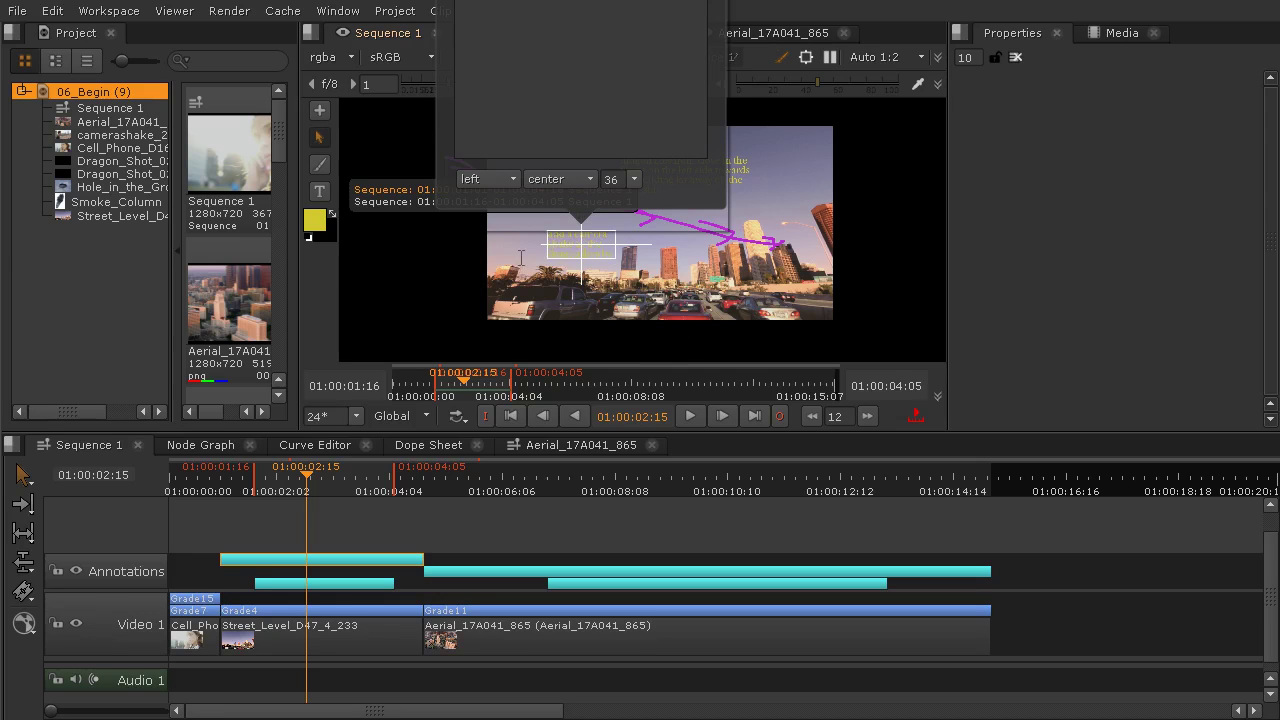
pyautogui.click(583, 251)
pyautogui.moveTo(583, 251); pyautogui.dragTo(532, 234)
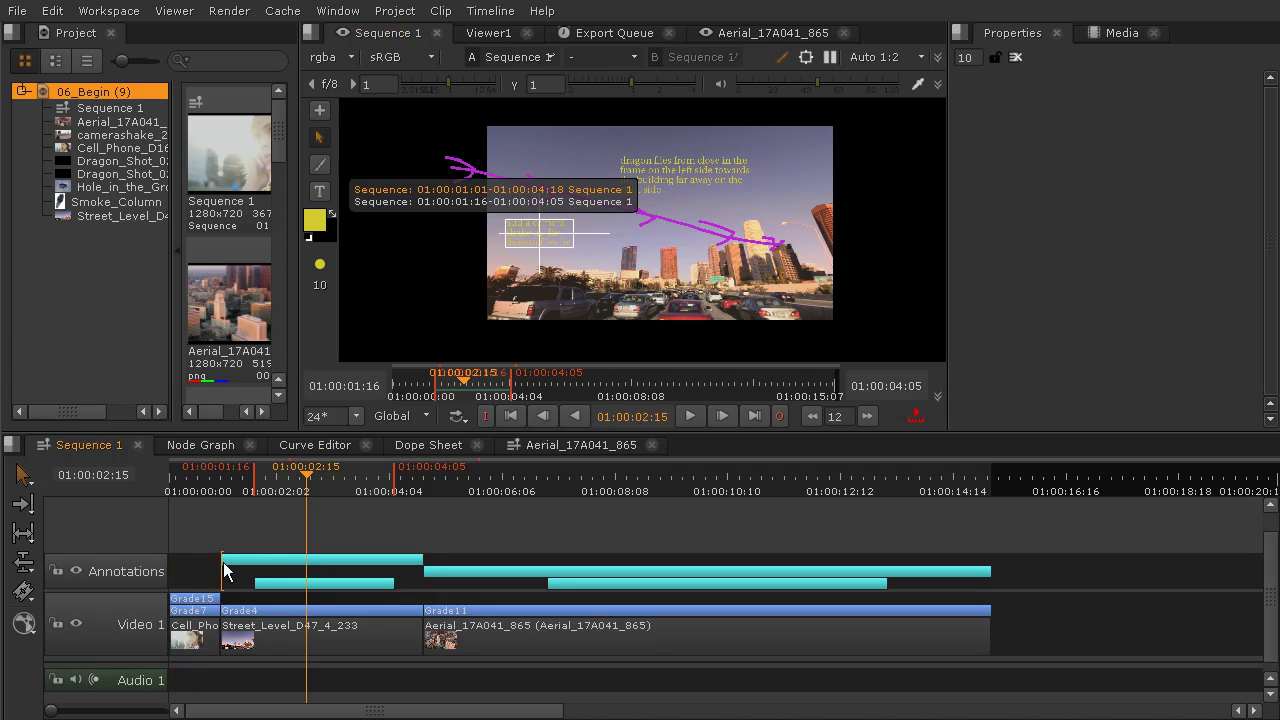
# - Trim the top annotation to a short span starting at 01:00:02:06
pyautogui.moveTo(229, 557); pyautogui.dragTo(287, 557)
pyautogui.moveTo(414, 561)
pyautogui.mouseDown()
pyautogui.moveTo(308, 561)
pyautogui.moveTo(334, 561)
pyautogui.mouseUp()
pyautogui.click(206, 495)
pyautogui.moveTo(206, 495)
pyautogui.mouseDown()
pyautogui.moveTo(582, 617)
pyautogui.moveTo(1060, 619)
pyautogui.mouseUp()
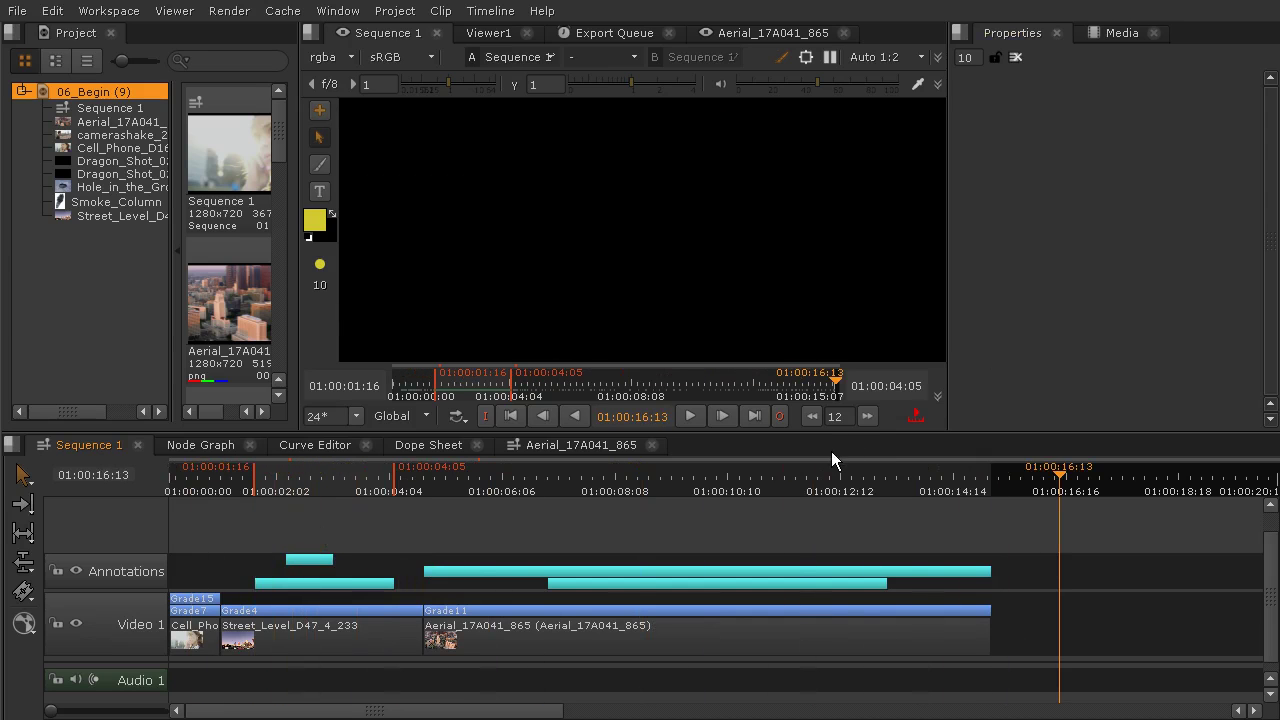
# - Scrub the playhead to 01:00:08:08 to show the green circles and white scribble
pyautogui.moveTo(782, 491)
pyautogui.mouseDown()
pyautogui.moveTo(271, 510)
pyautogui.moveTo(615, 525)
pyautogui.mouseUp()
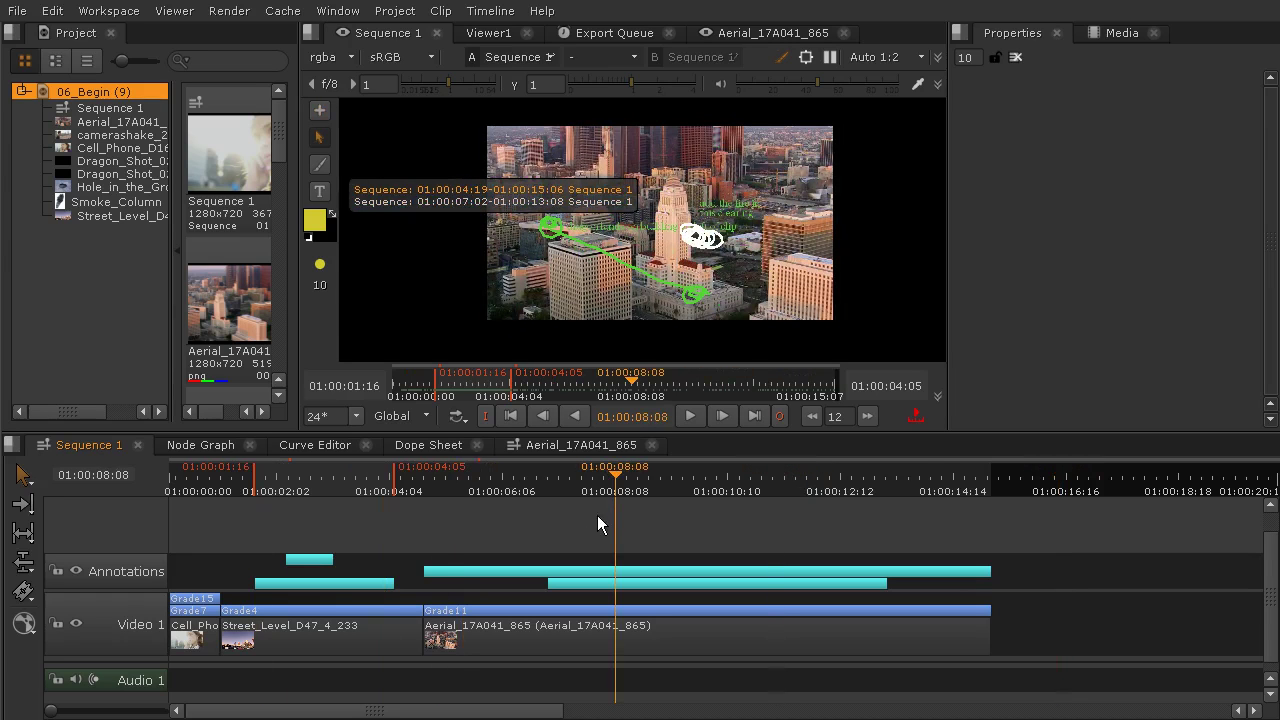